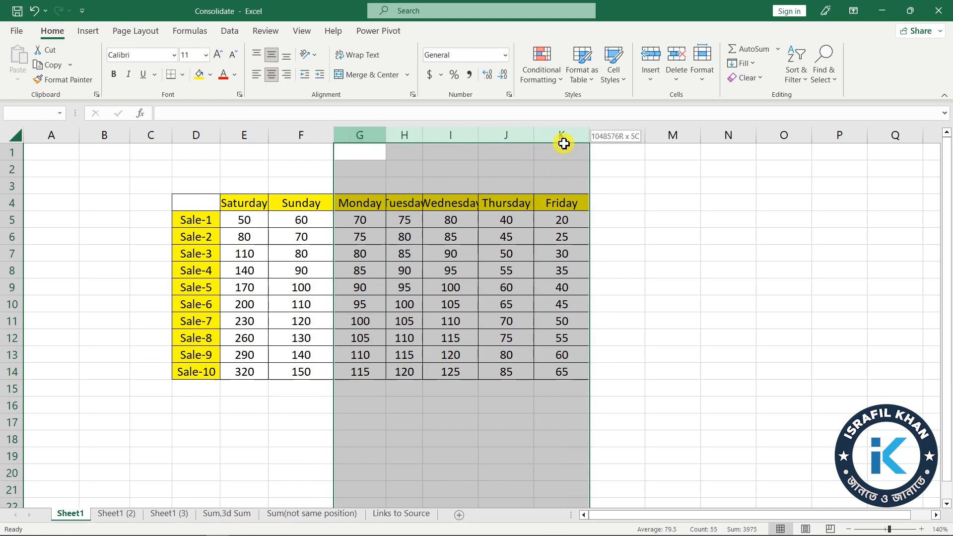
Step: Autofit the widths of columns G through K in the Sheet1 sales table
double_click(589, 135)
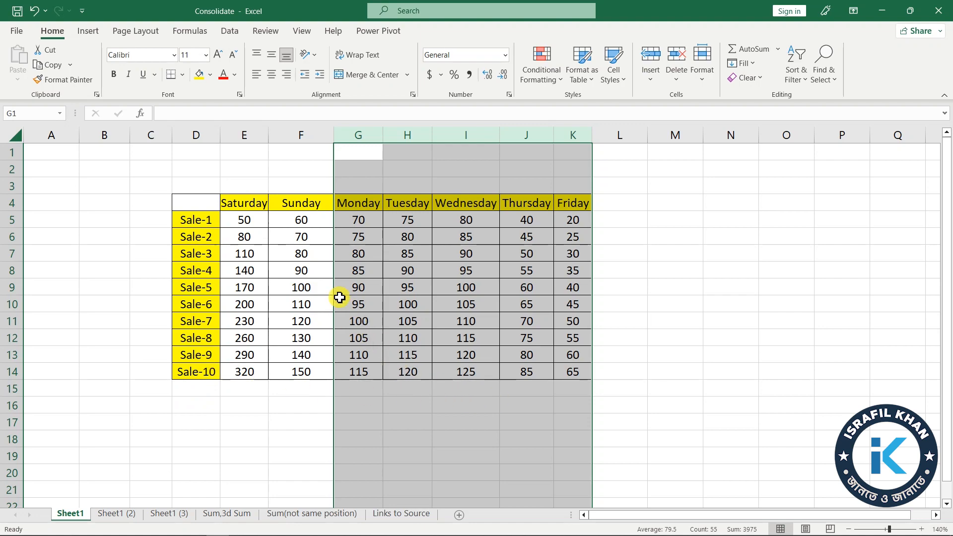
Step: Compare the layouts of the sales tables on Sheet1, Sheet1 (2) and Sheet1 (3), and look at the Sum,3d Sum sheet
click(113, 514)
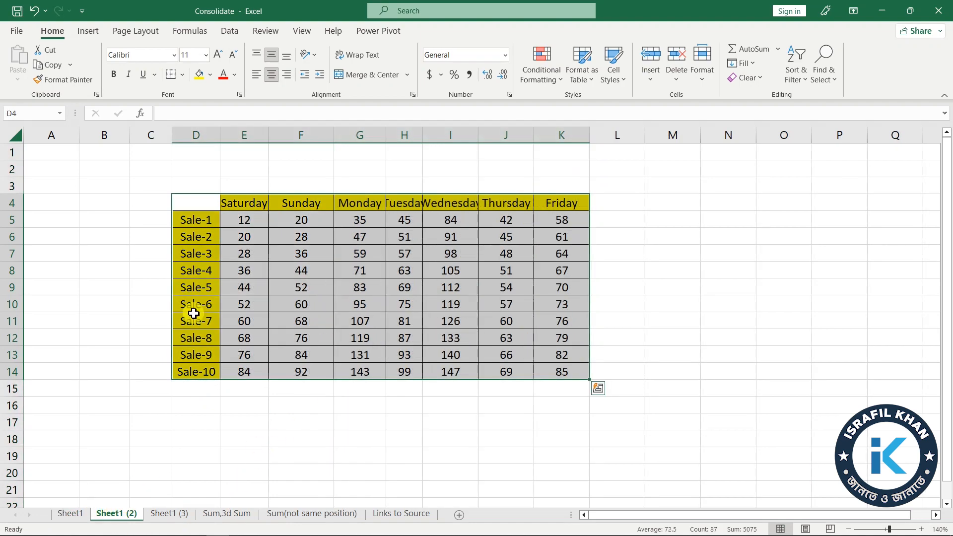
click(163, 516)
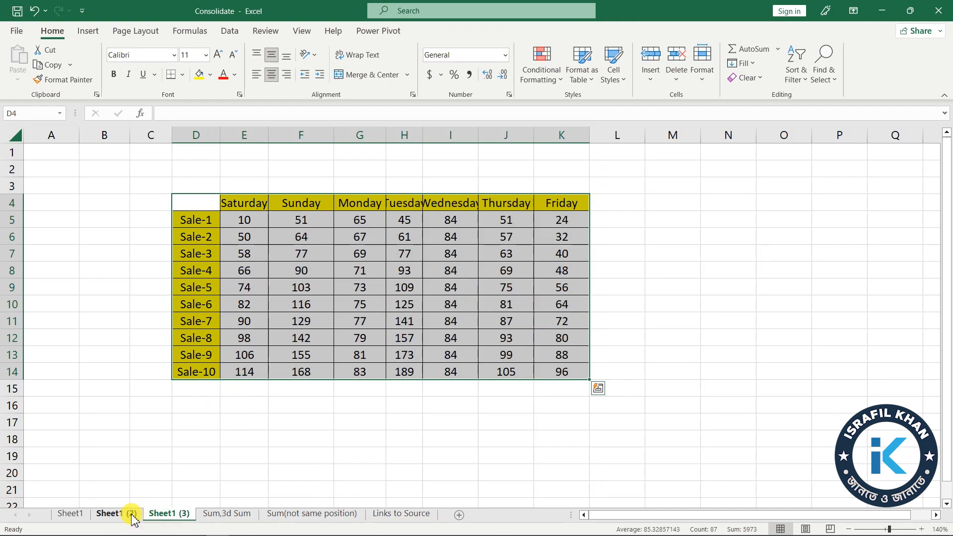
click(115, 514)
click(75, 514)
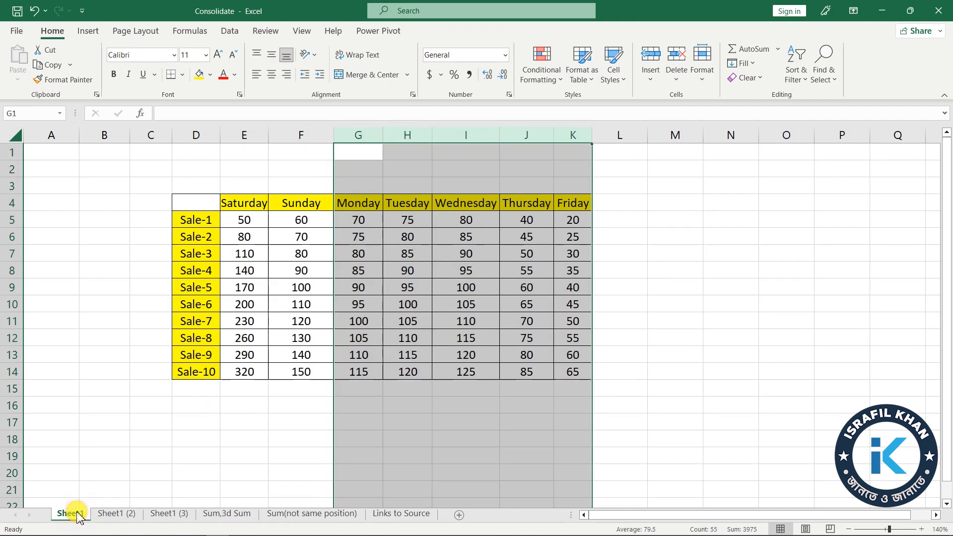
click(114, 514)
click(158, 516)
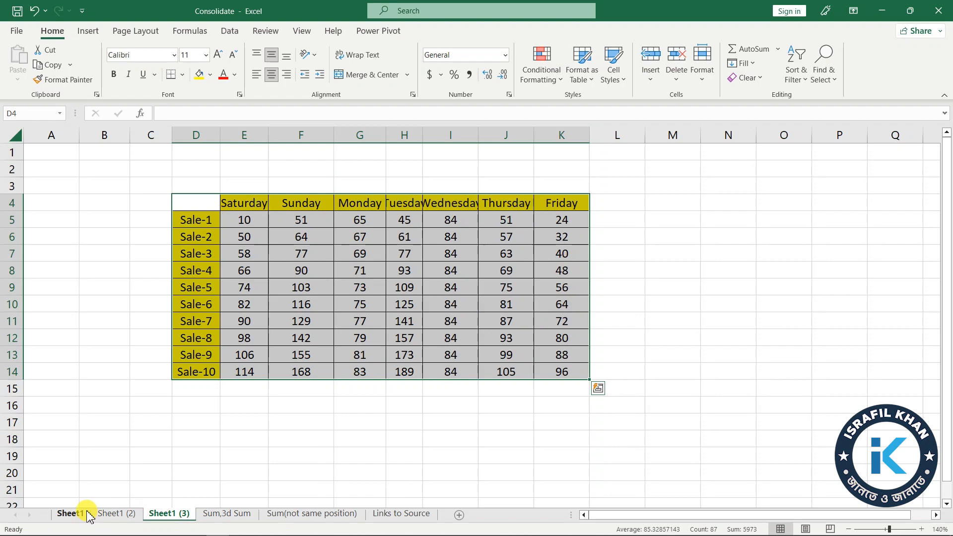
click(70, 514)
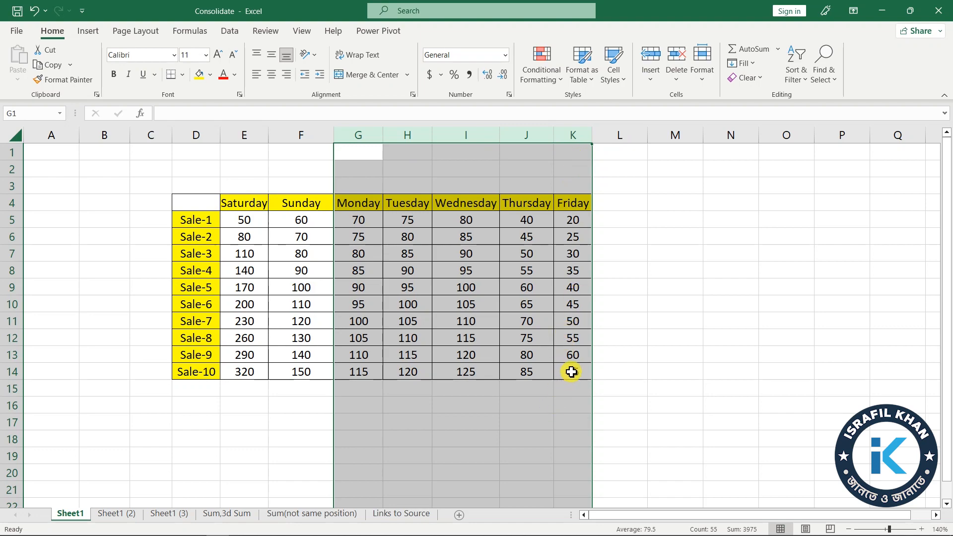
click(119, 514)
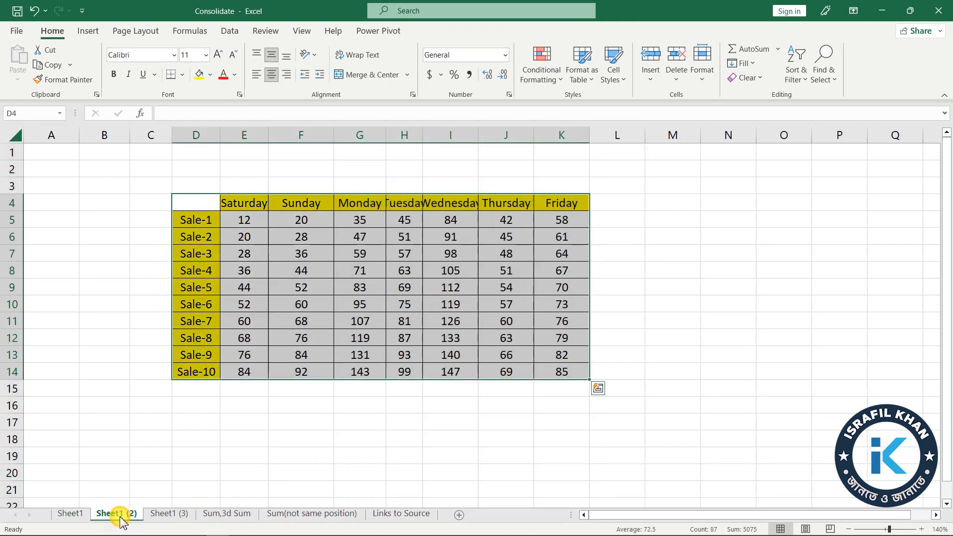
click(165, 516)
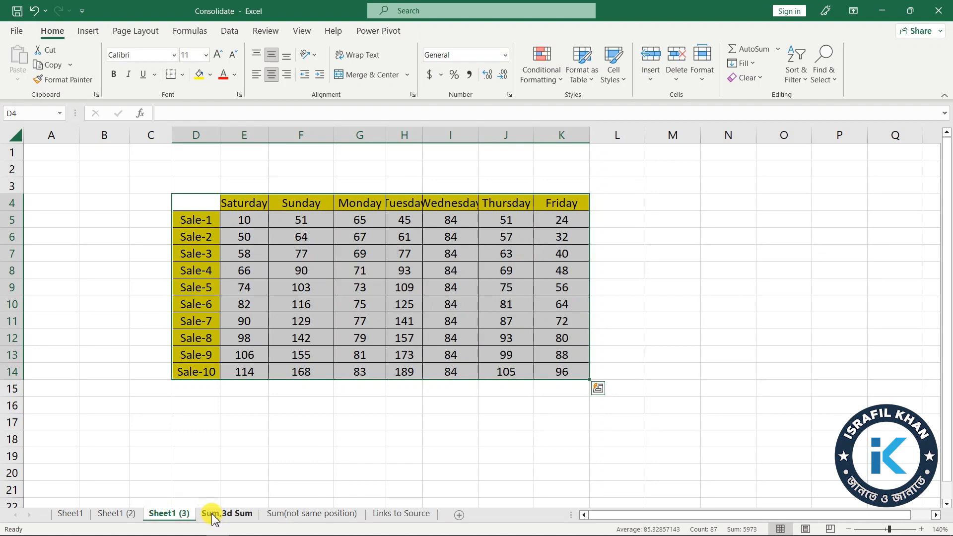
click(213, 516)
click(353, 358)
click(225, 241)
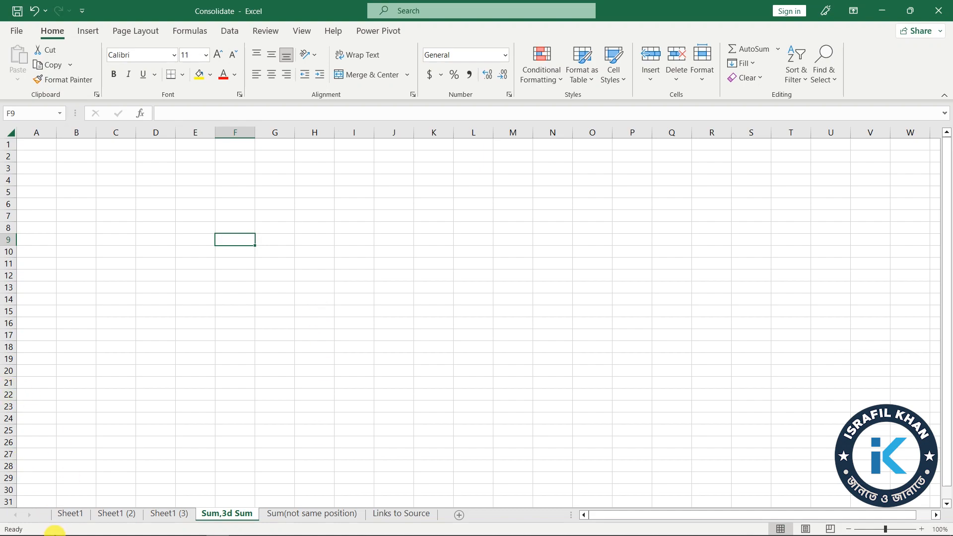
Step: Check the Saturday value of Sale-1 in cell E5 on Sheet1, Sheet1 (2) and Sheet1 (3)
click(70, 514)
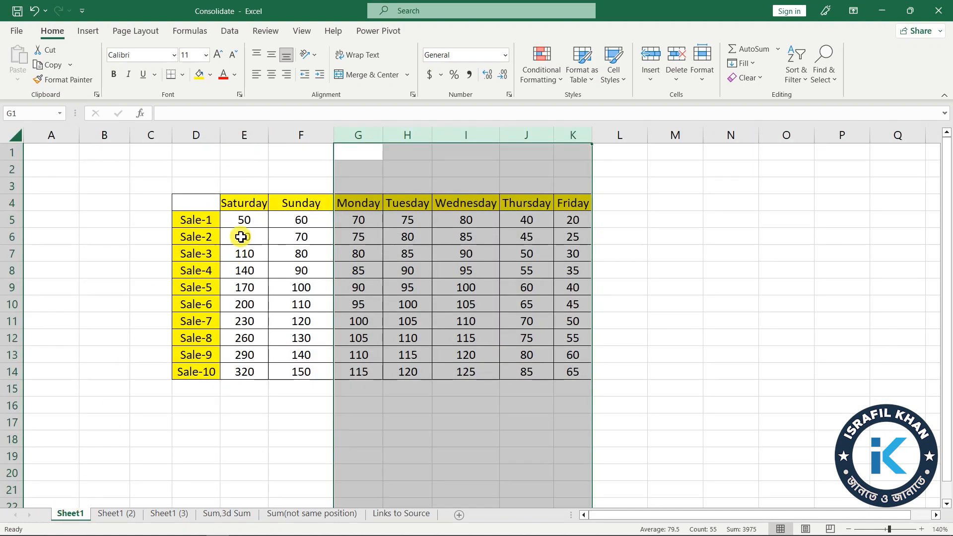
click(242, 221)
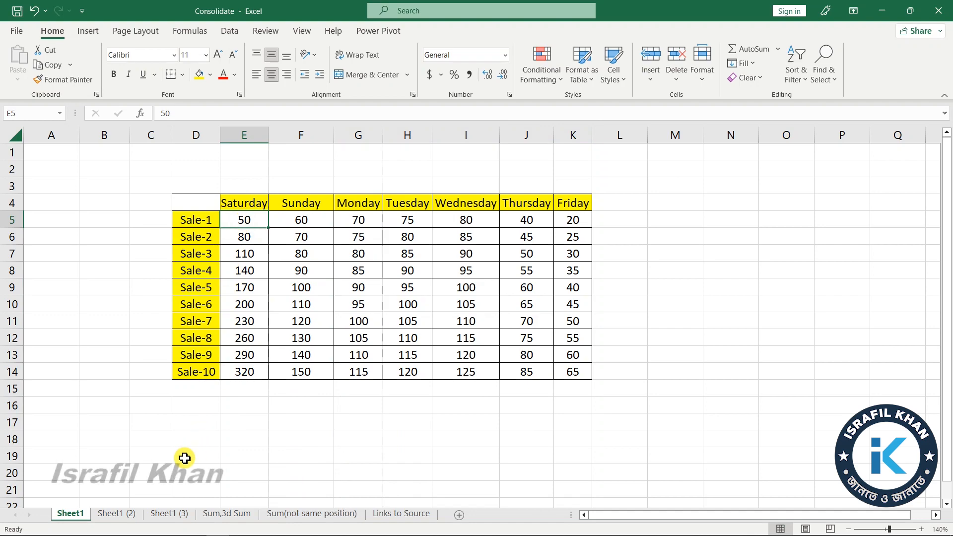
click(113, 516)
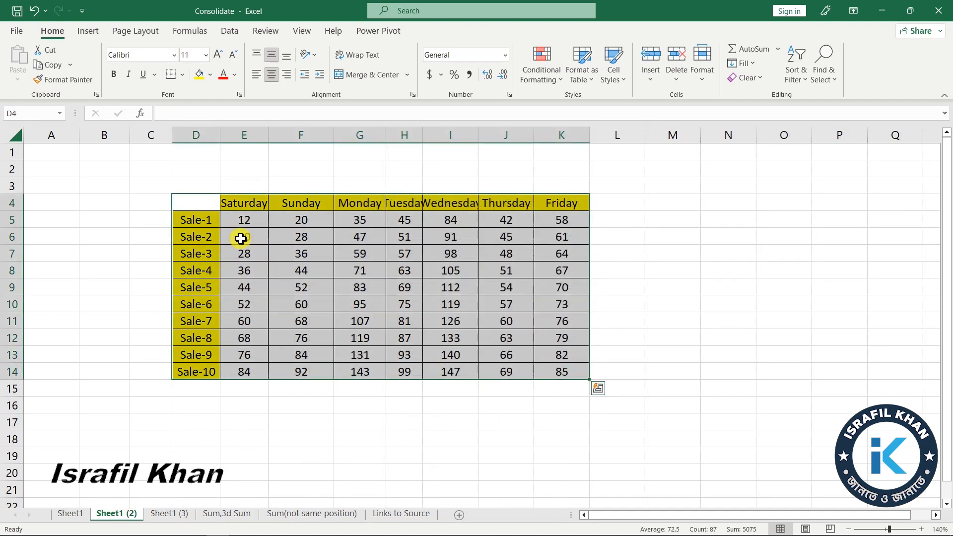
click(245, 222)
click(166, 525)
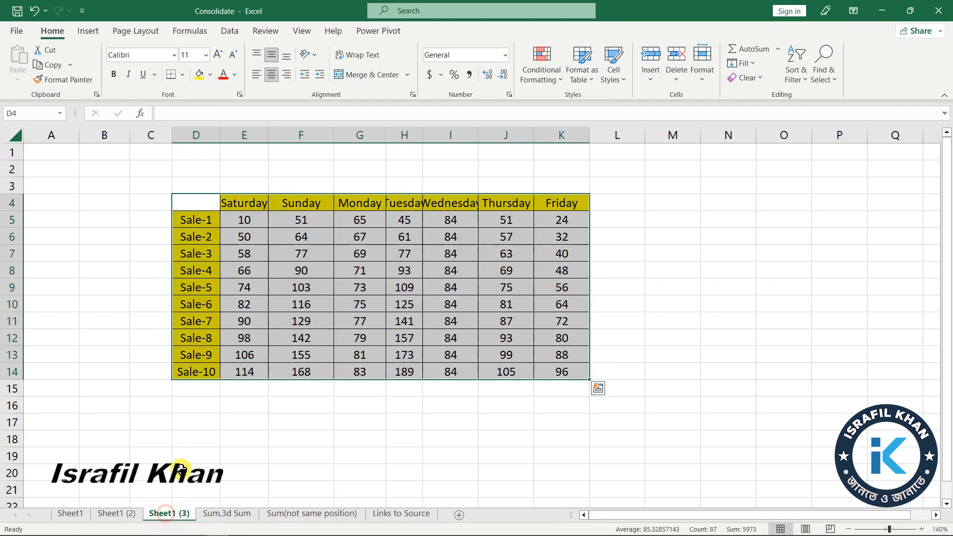
click(246, 219)
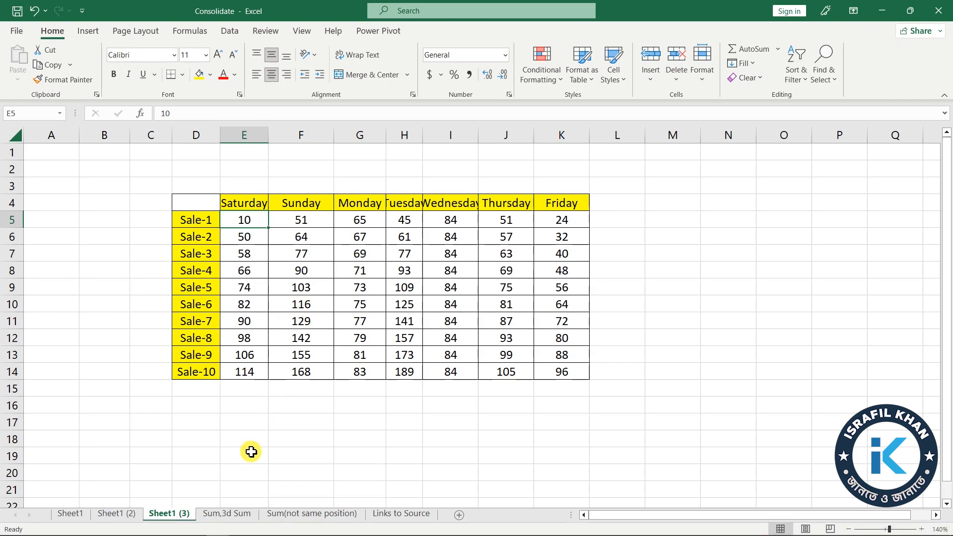
Step: In cell E5 of the Sum,3d Sum sheet, enter the 3D formula =SUM('Sheet1:Sheet1 (3)'!E5)
click(220, 514)
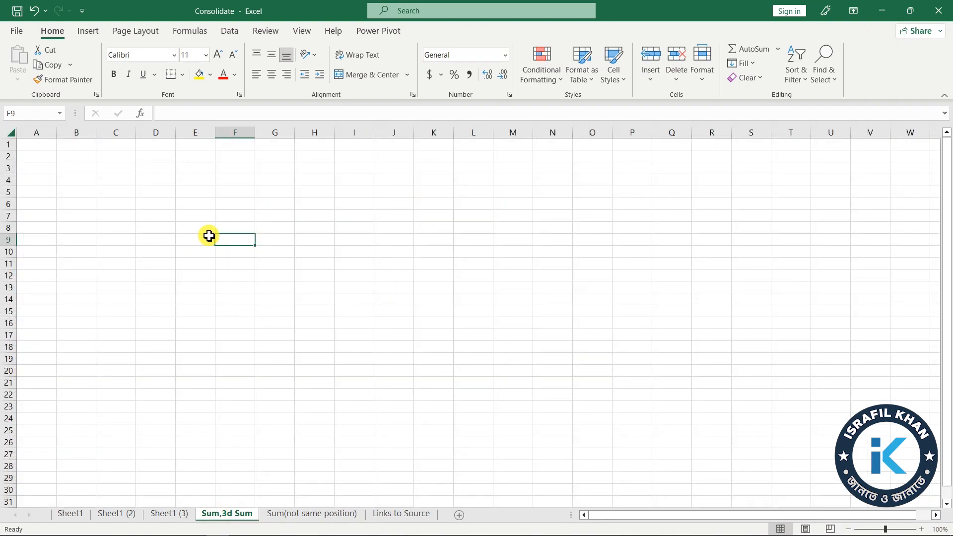
click(205, 194)
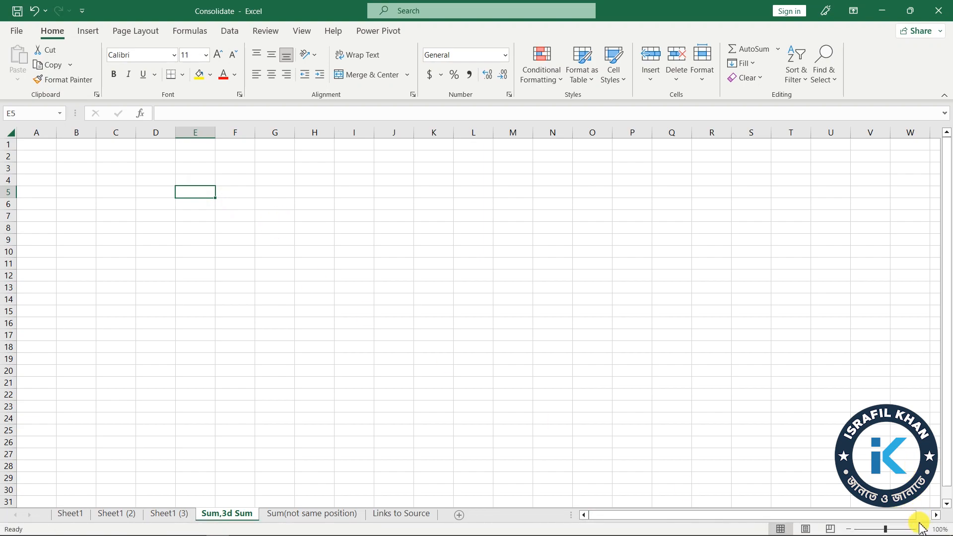
click(922, 529)
click(922, 529)
click(922, 529)
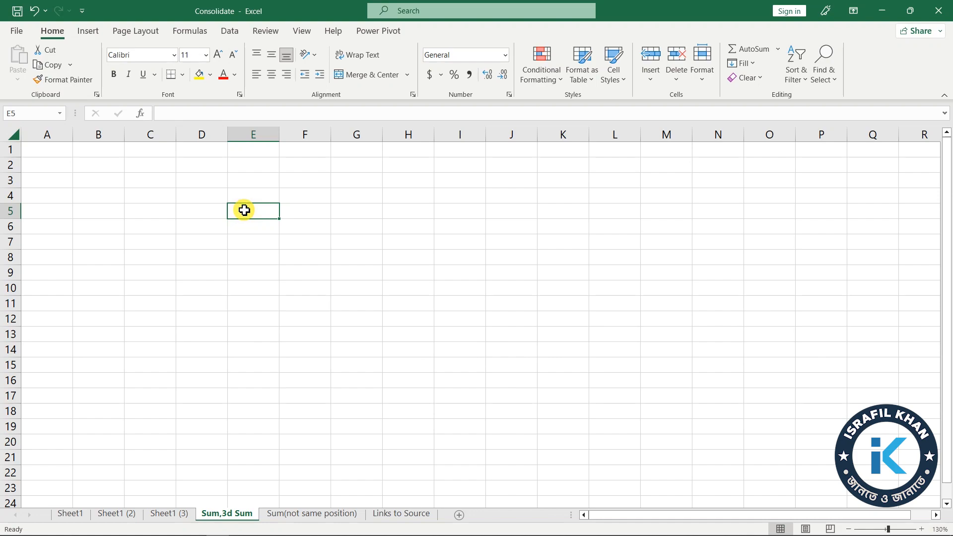
text(=)
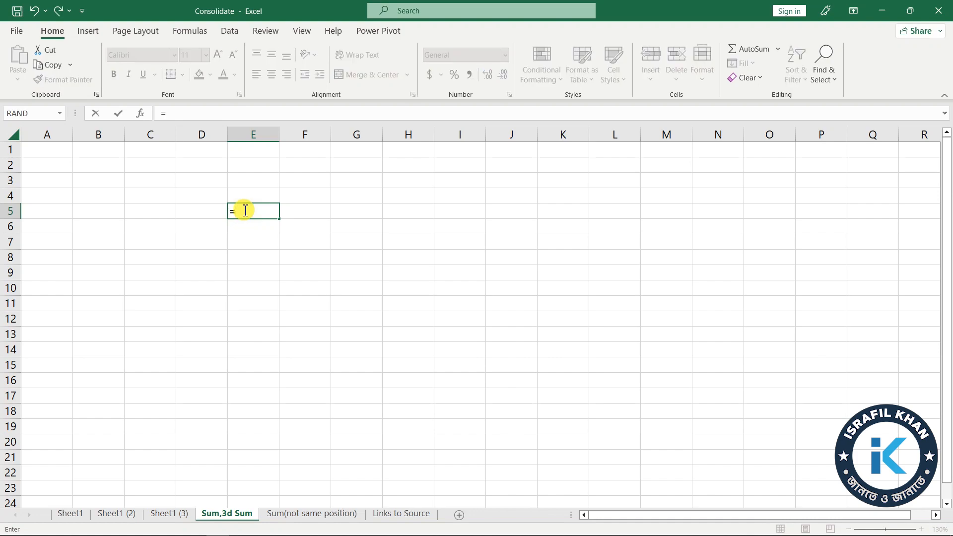
text(sum)
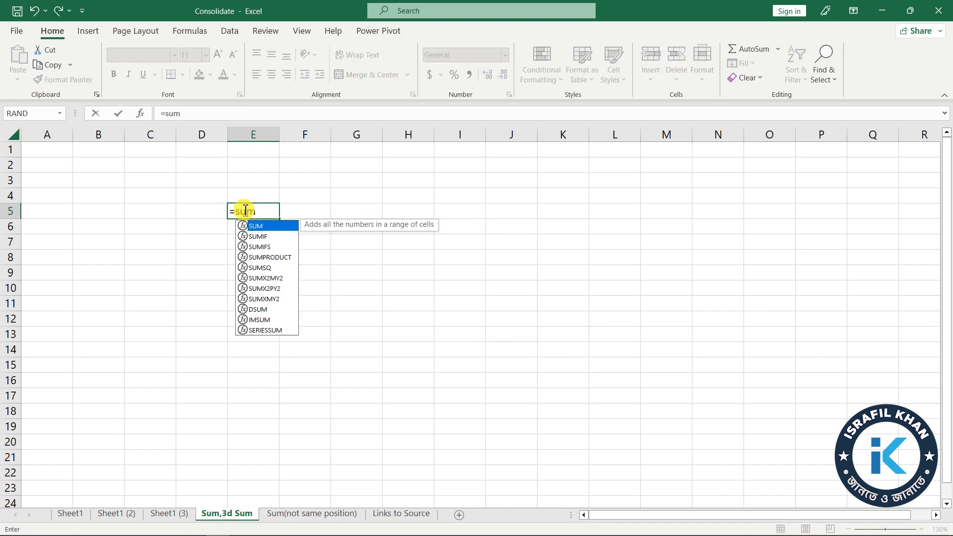
text(()
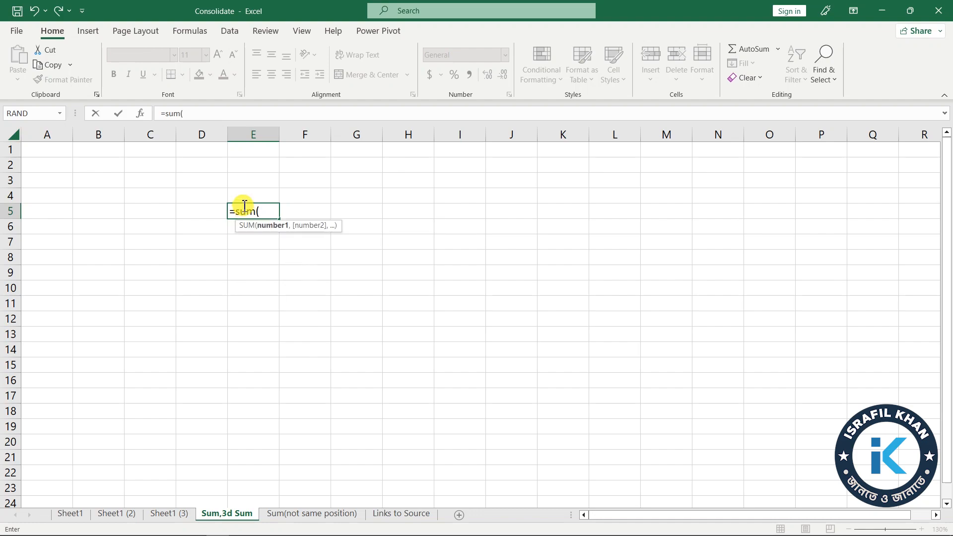
click(70, 514)
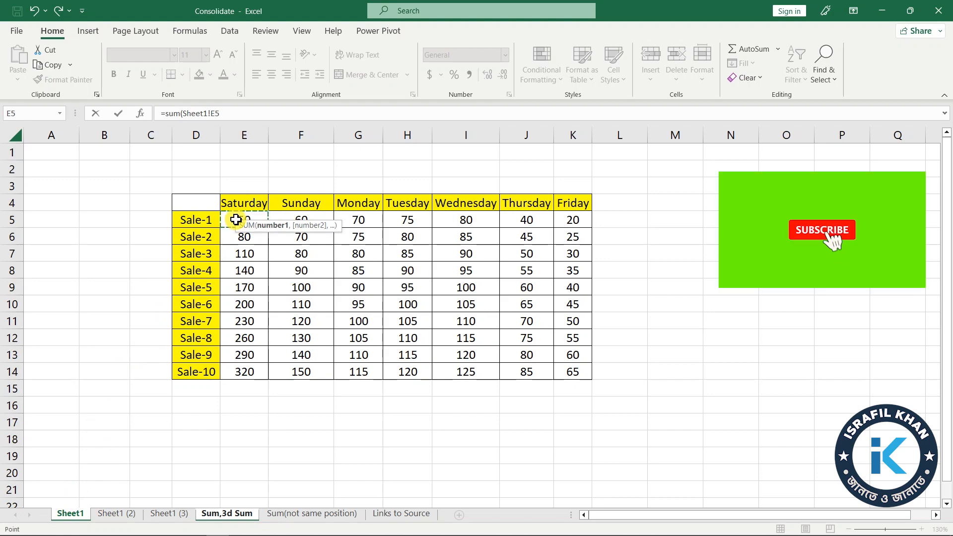
shift+click(177, 516)
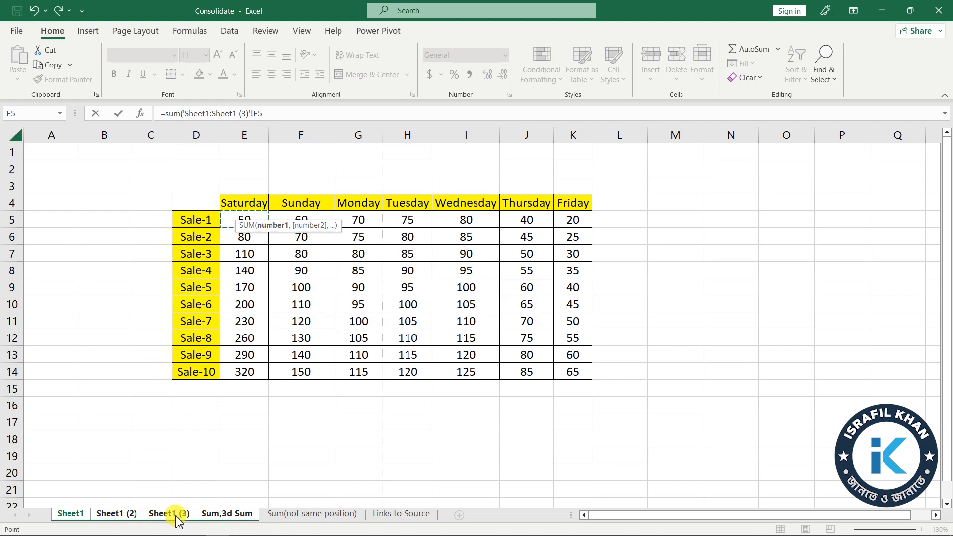
key(Return)
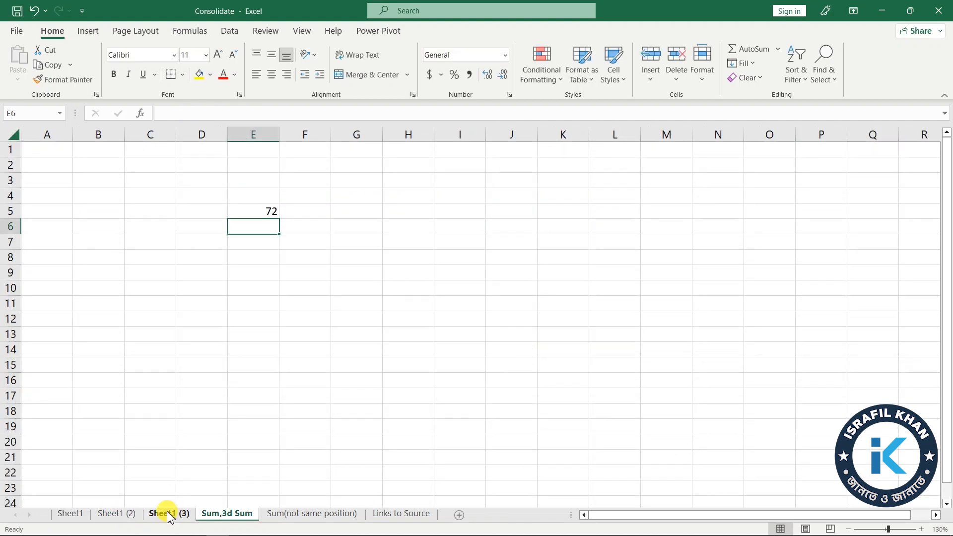
Step: Review the 3D formula in E5 and check it against the E5 values on the three source sheets
click(257, 211)
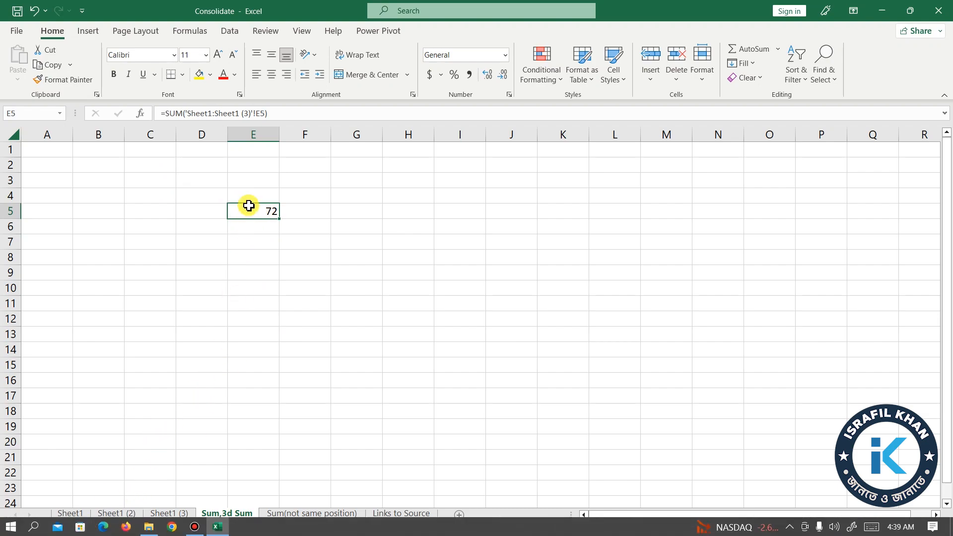
click(70, 514)
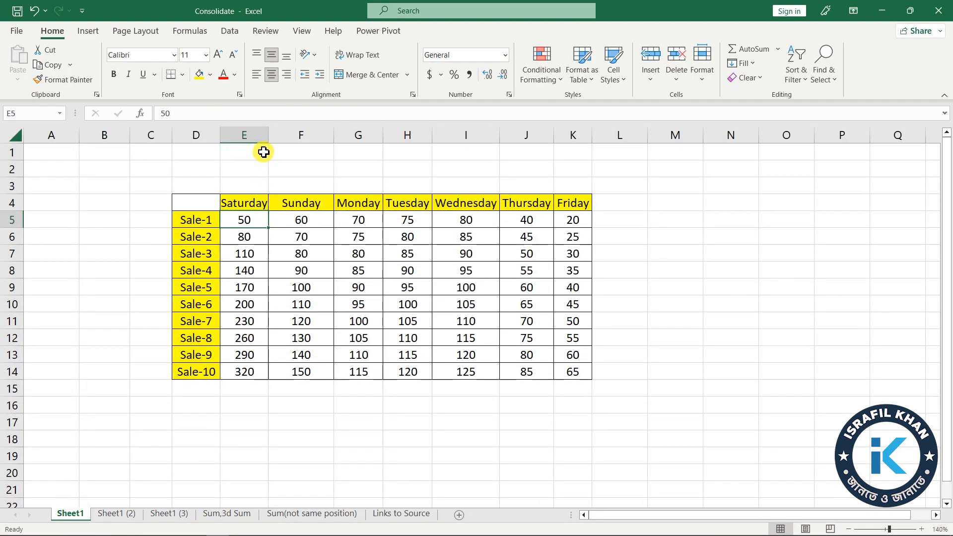
click(119, 513)
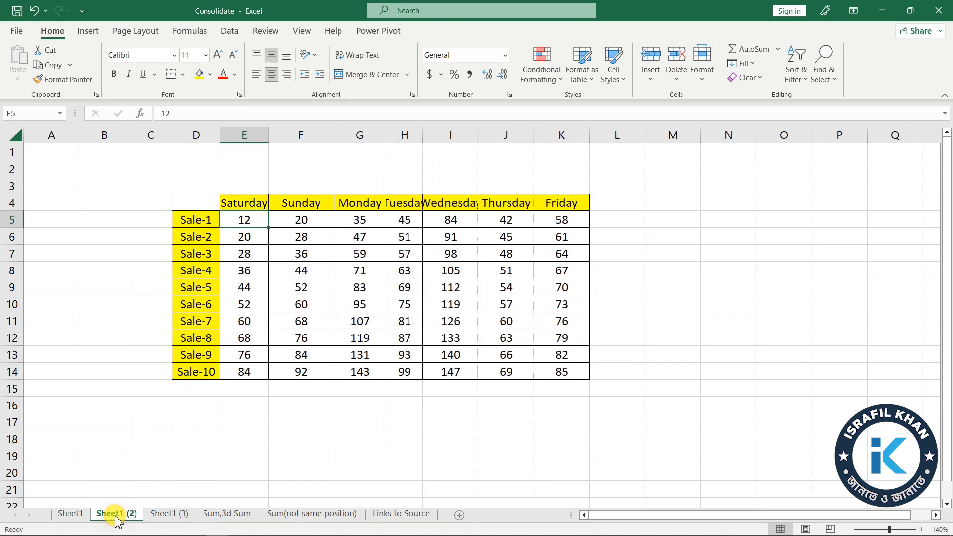
click(181, 514)
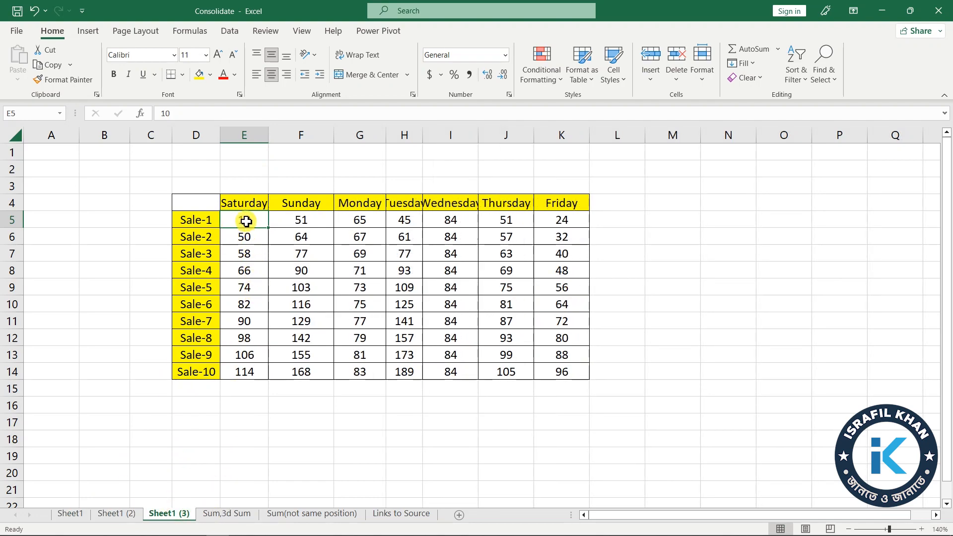
click(235, 513)
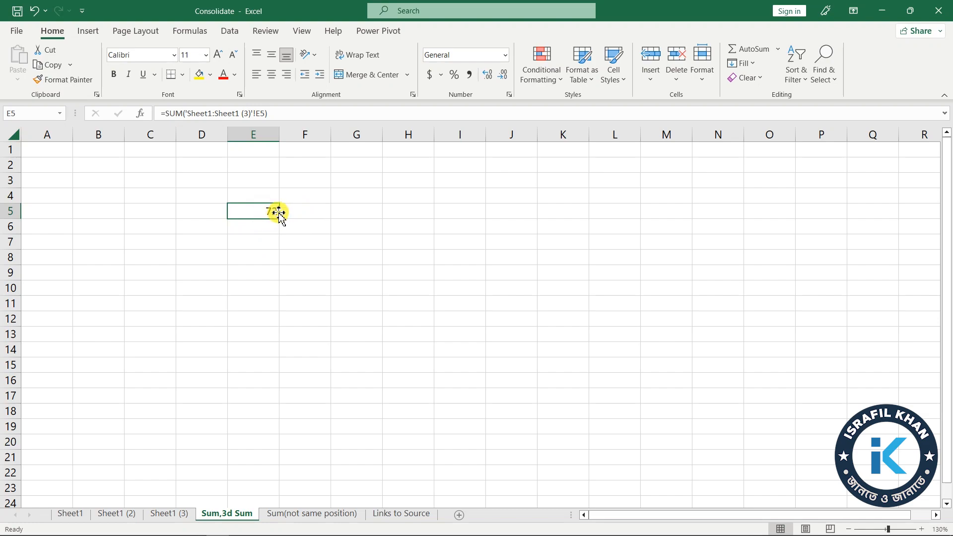
Step: Clear the 3D sum formula from cell E5 of the Sum,3d Sum sheet
key(Delete)
click(238, 242)
Step: In cell E5 of the Sum,3d Sum sheet, enter the formula =SUM(Sheet1!E5,'Sheet1 (2)'!E5,'Sheet1 (3)'!E5)
click(239, 211)
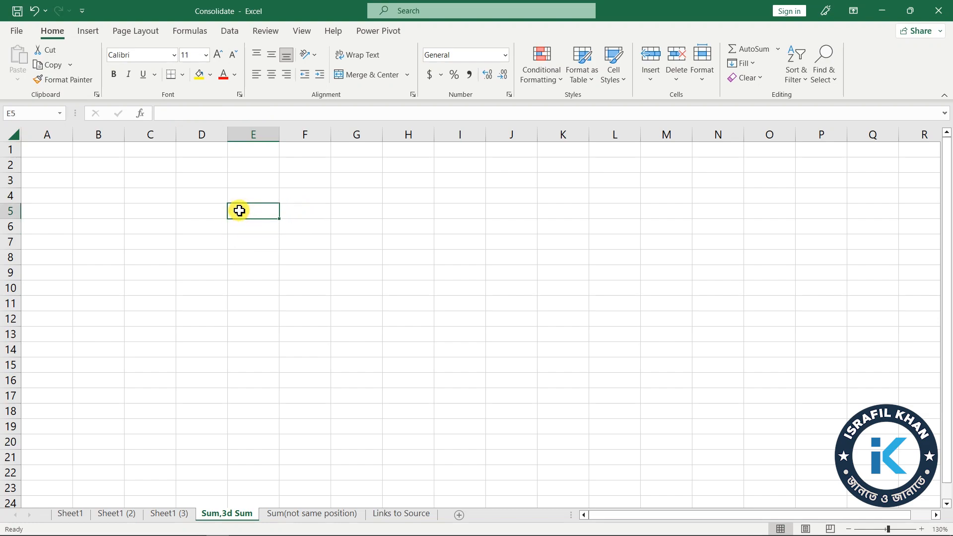
text(=sum()
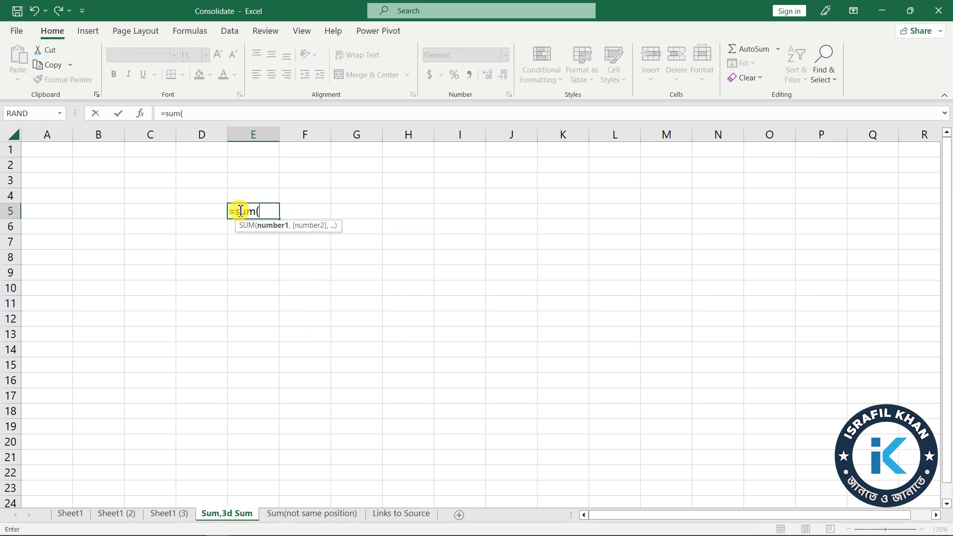
click(70, 513)
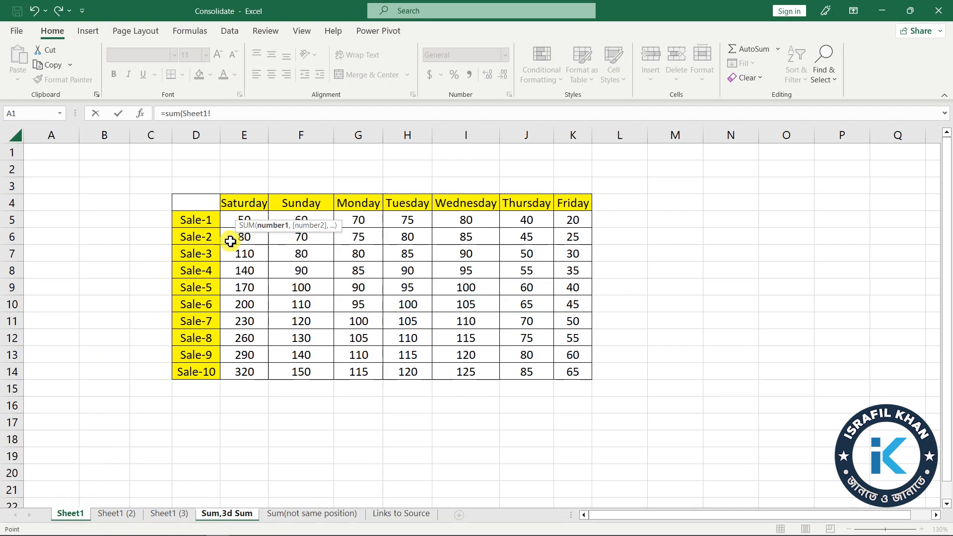
click(233, 220)
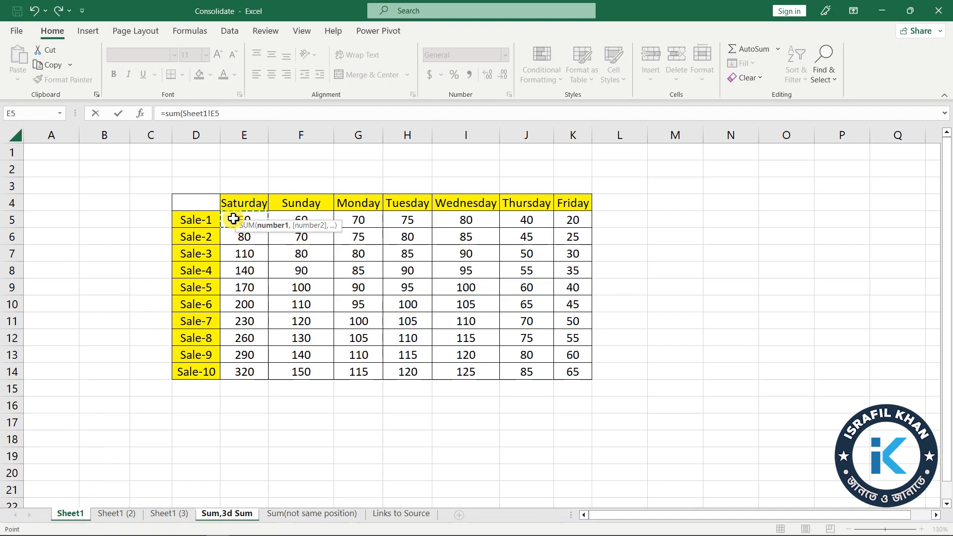
text(,)
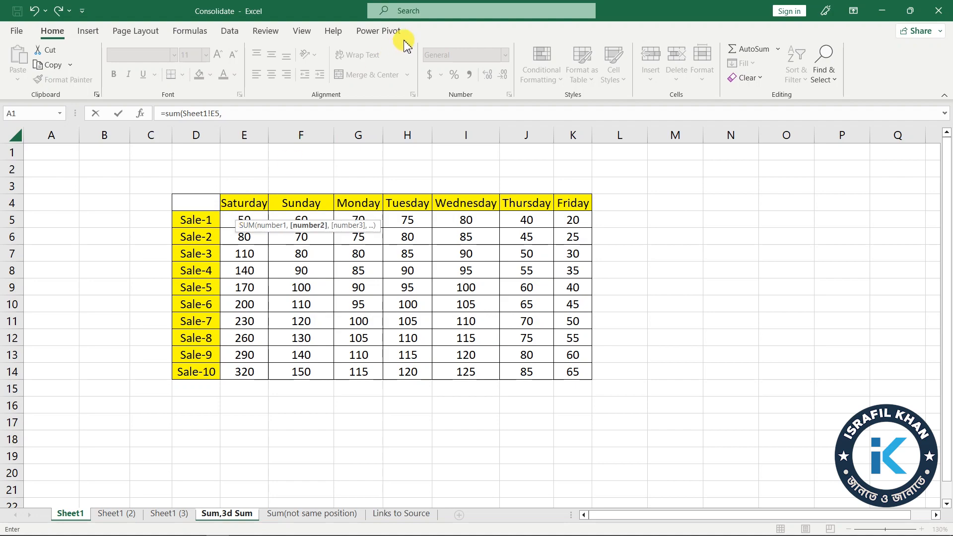
click(110, 516)
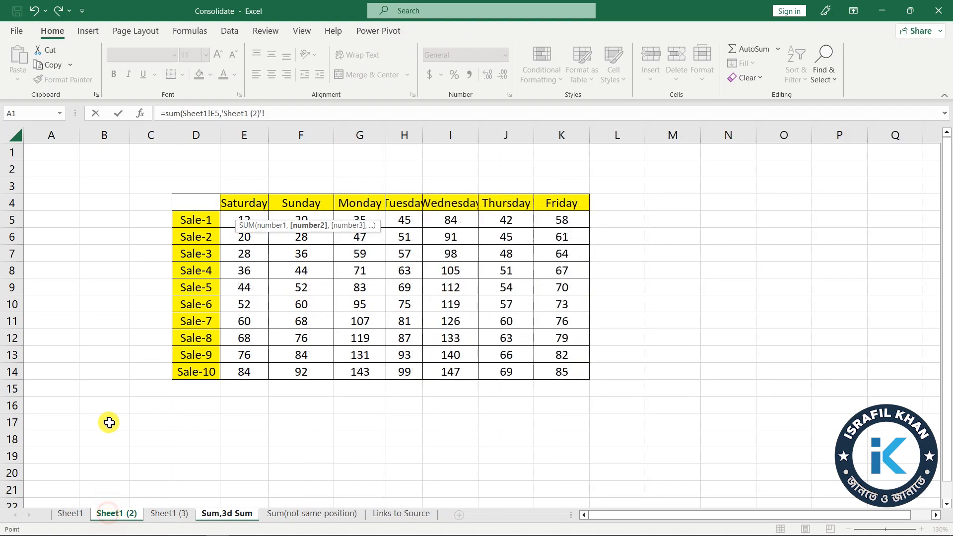
click(229, 217)
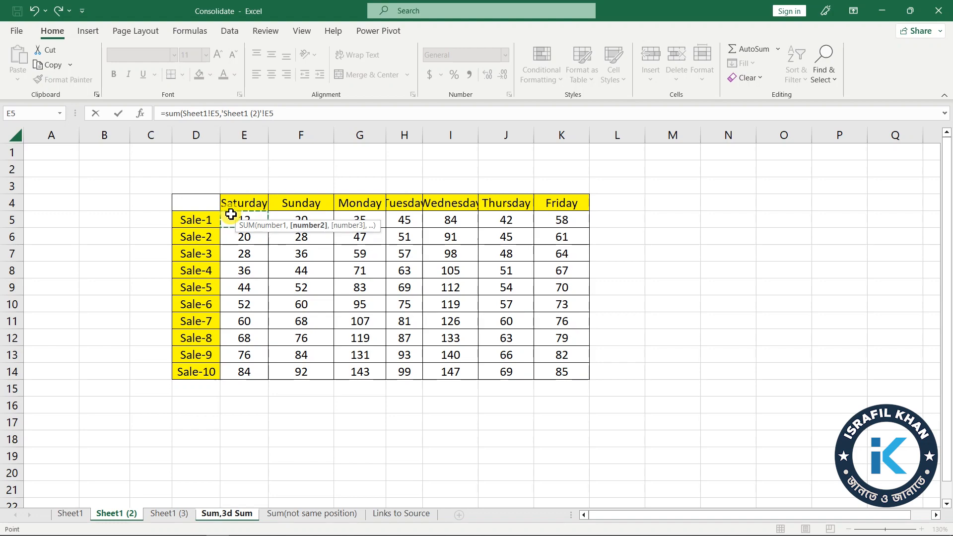
text(,)
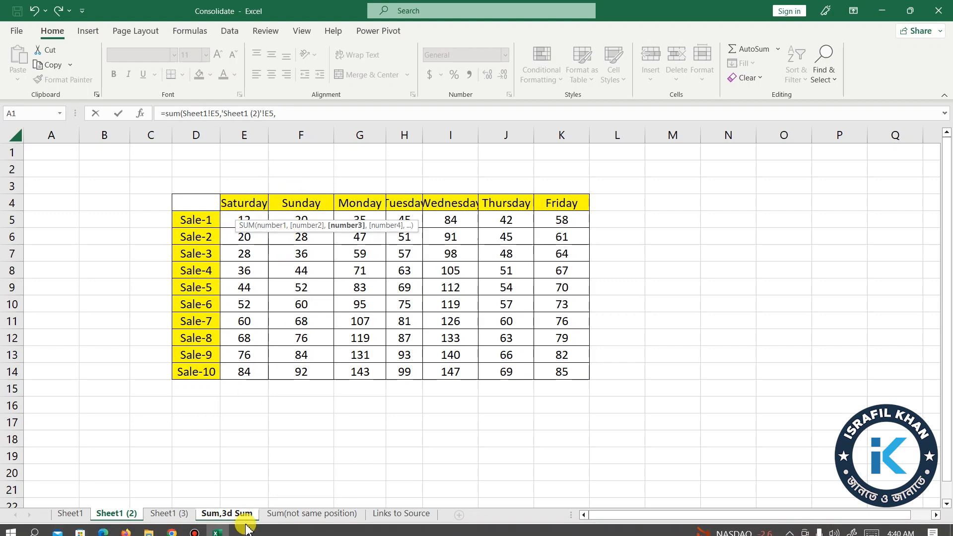
click(171, 515)
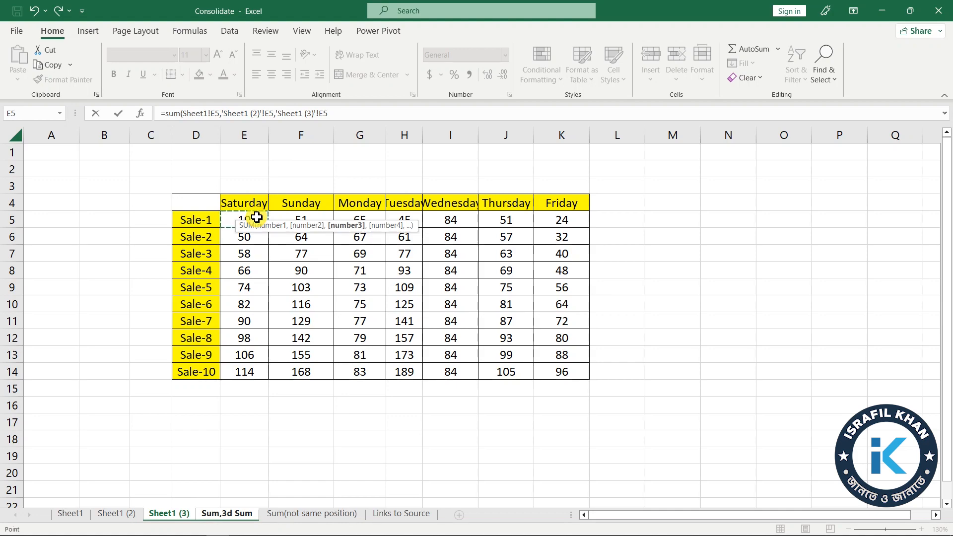
text())
key(Return)
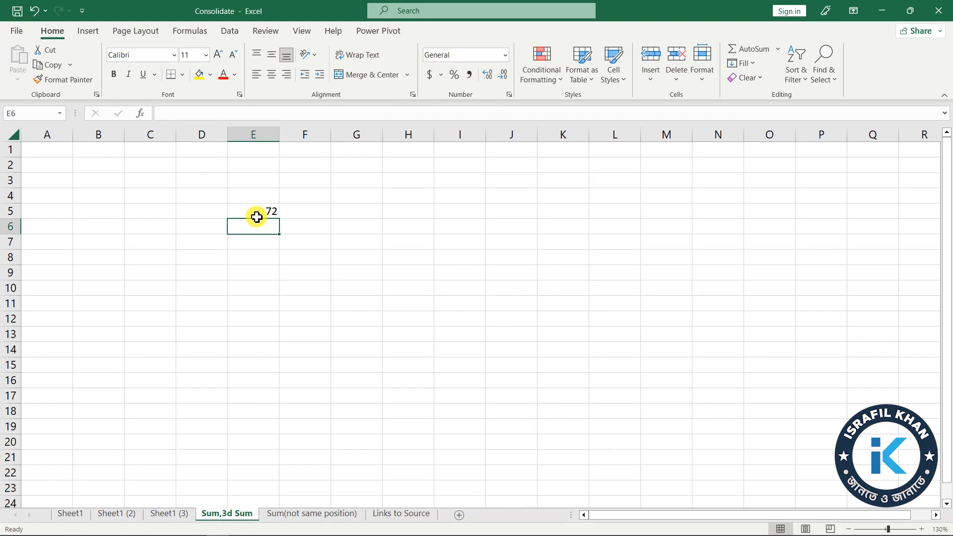
Step: Review the SUM formula with separate sheet references in E5 and clear it from the cell
click(263, 209)
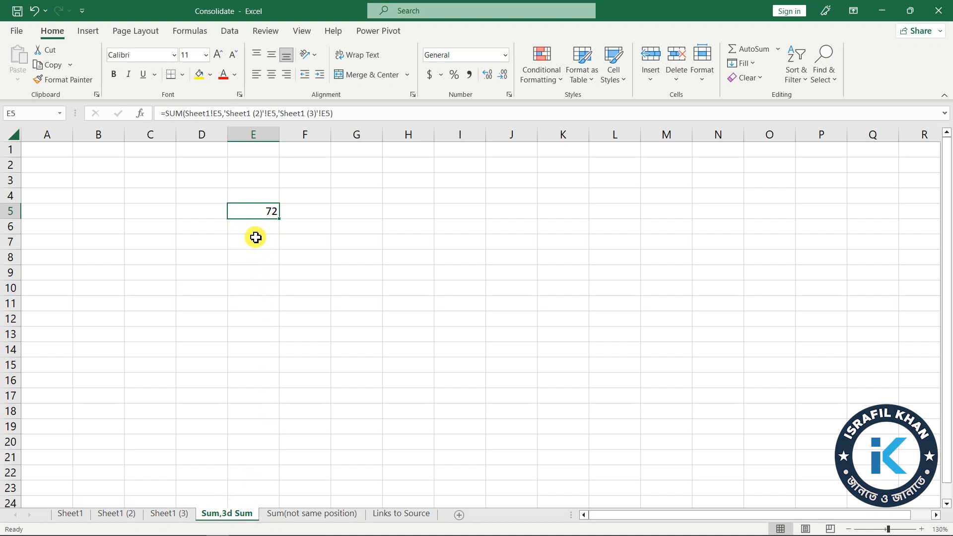
click(255, 240)
click(253, 214)
key(Delete)
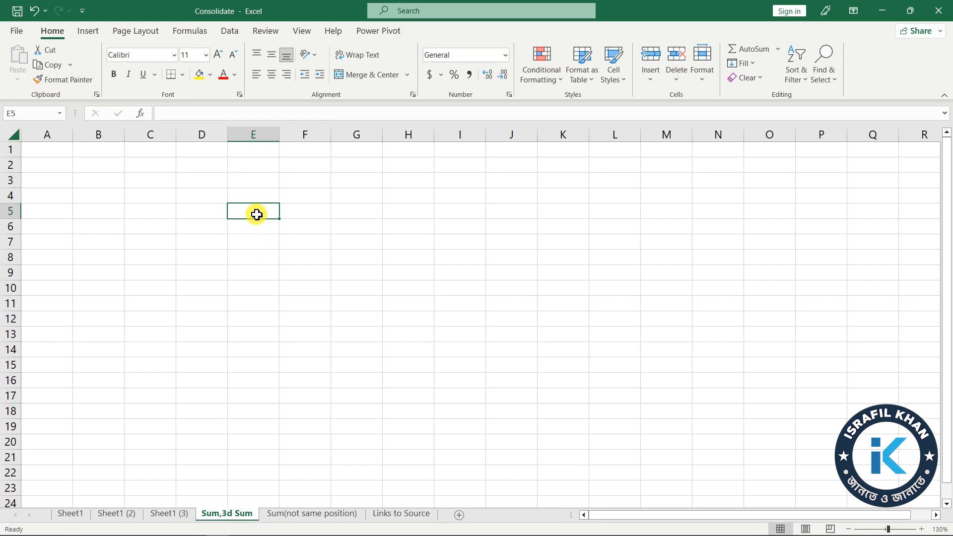
Step: Enter the 3D formula =SUM('Sheet1:Sheet1 (3)'!E5) in cell E5 of the Sum,3d Sum sheet and select that cell
text(=sum()
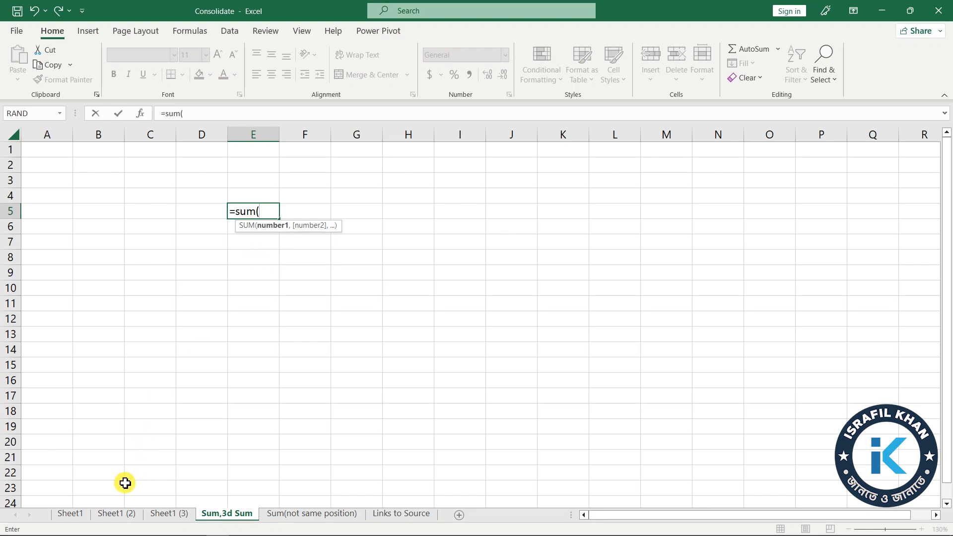
click(72, 514)
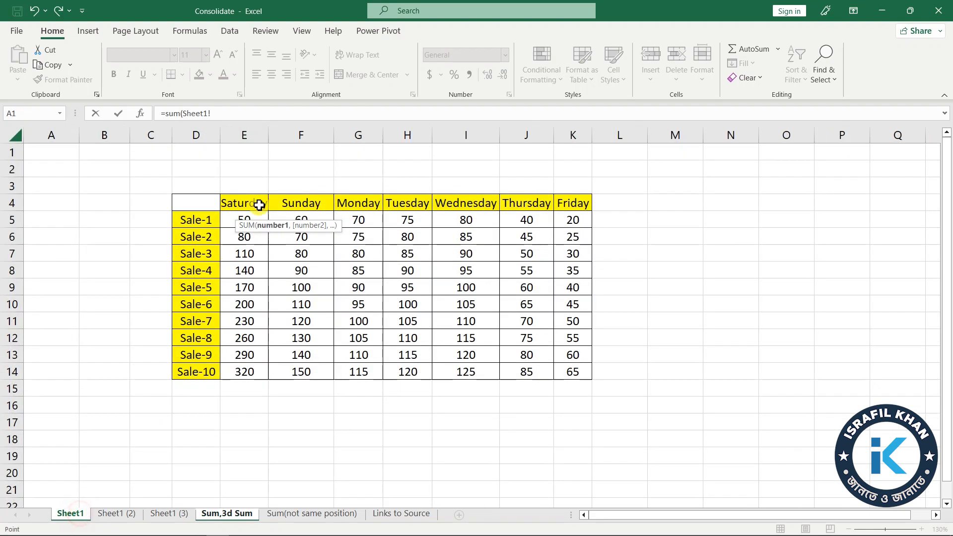
click(235, 215)
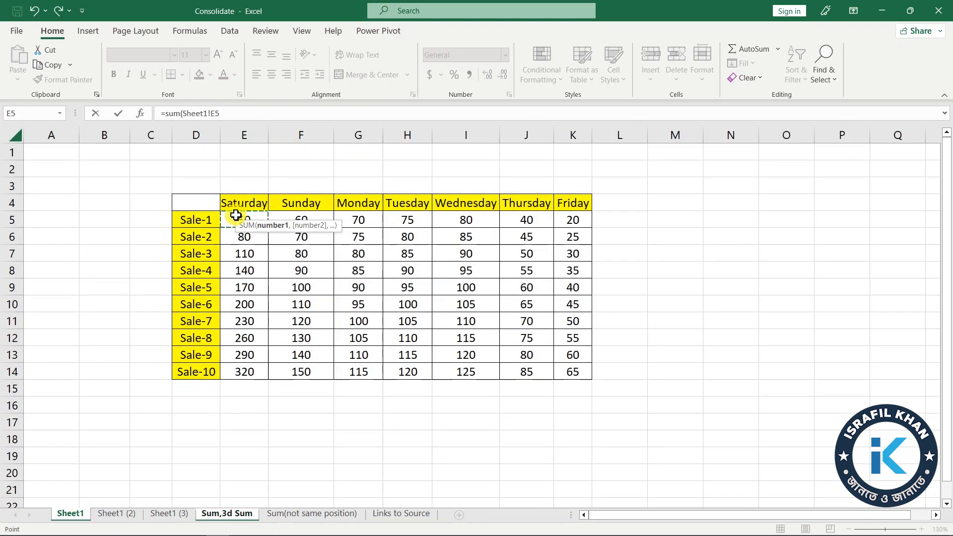
shift+click(169, 514)
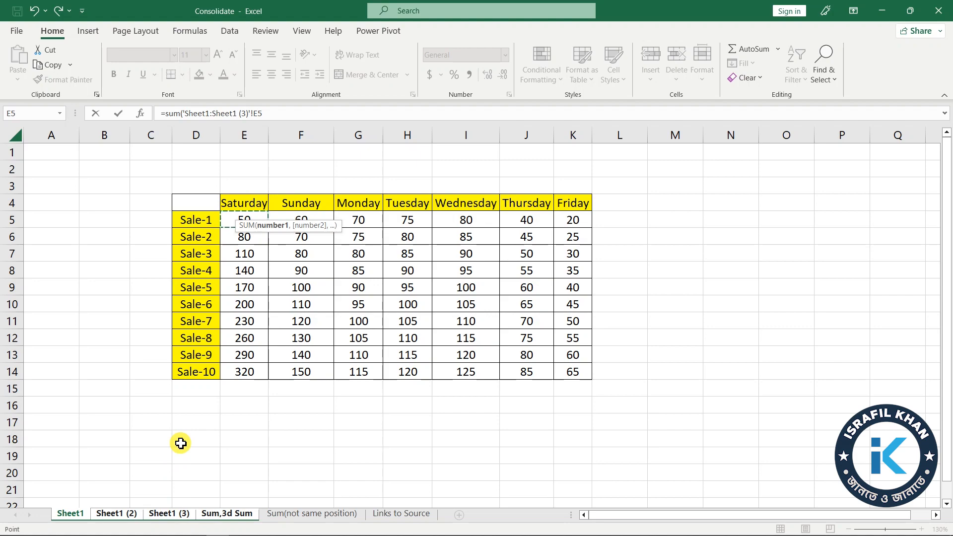
key(Return)
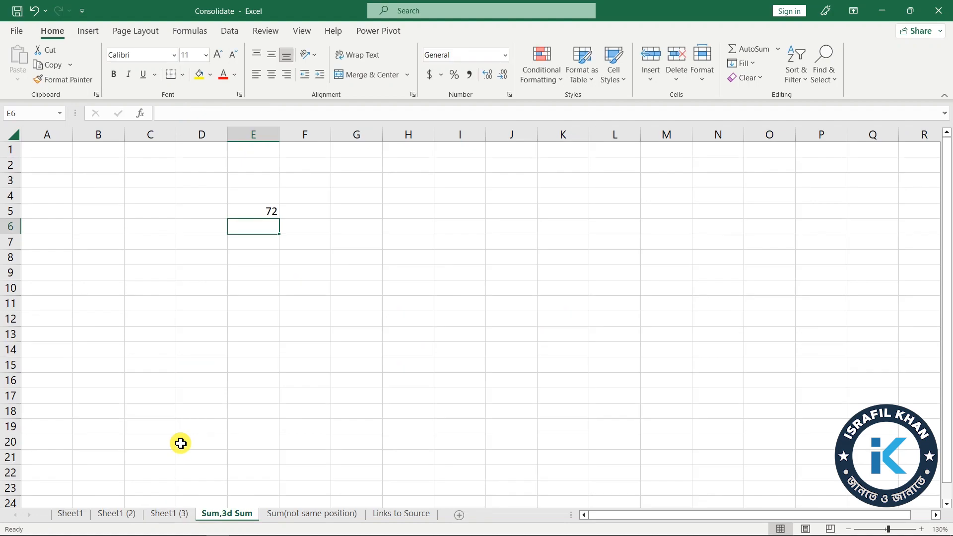
click(255, 215)
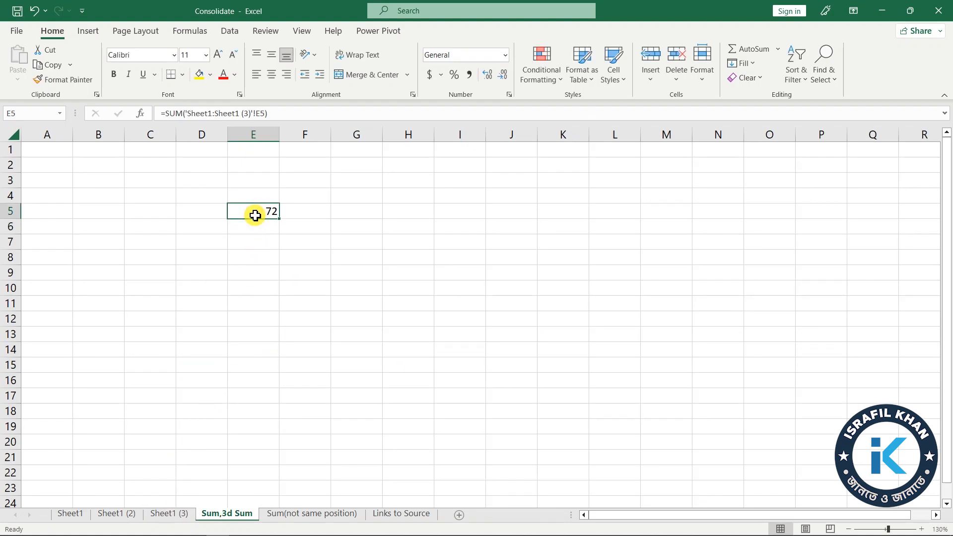
Step: Fill the 3D sum formula from E5 across to K5 and down to row 14, matching the extent of the Sheet1 table
click(72, 514)
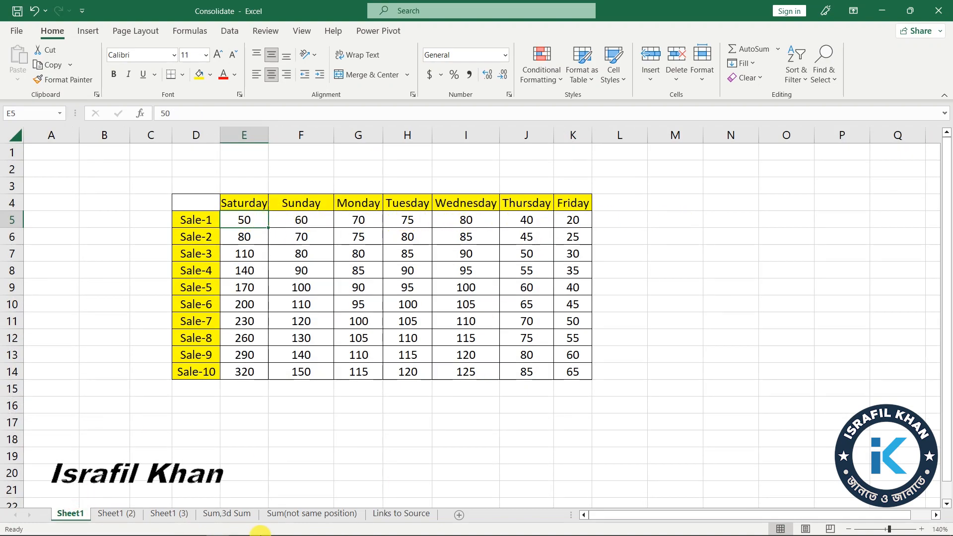
click(214, 515)
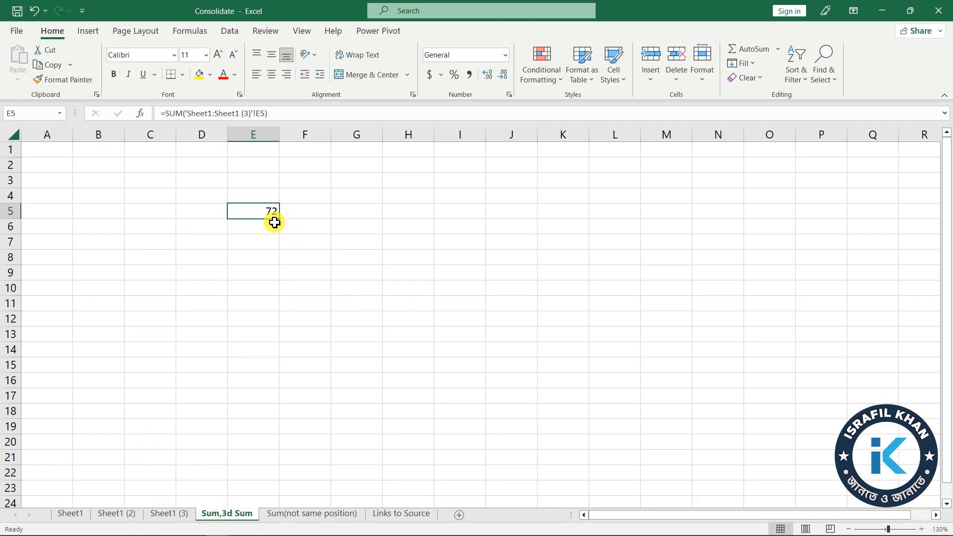
drag(279, 219, 287, 220)
drag(310, 220, 584, 217)
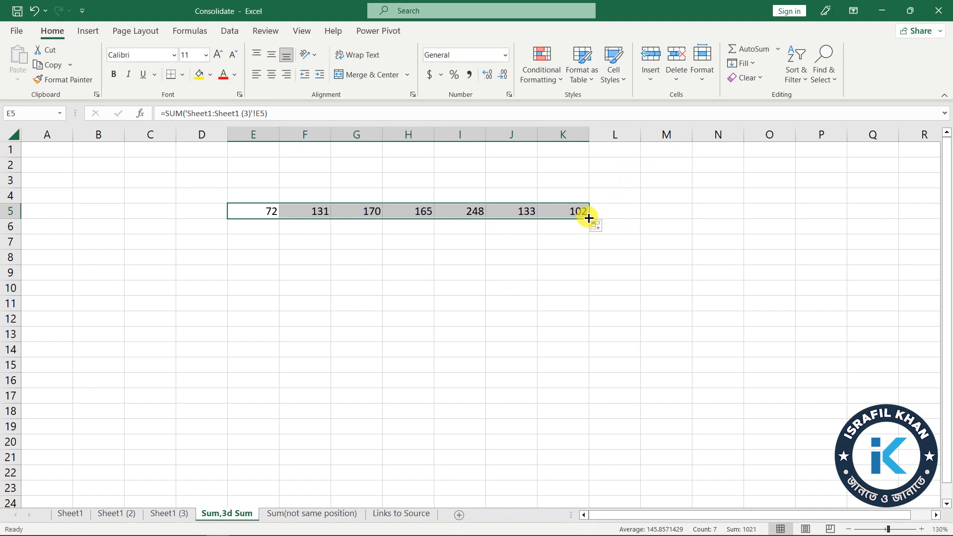
drag(591, 220, 572, 334)
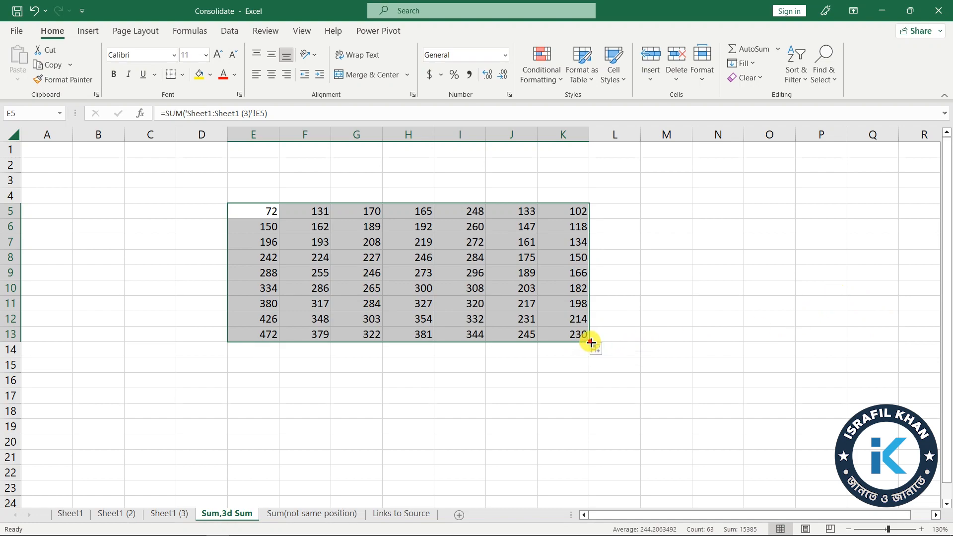
drag(592, 342, 592, 354)
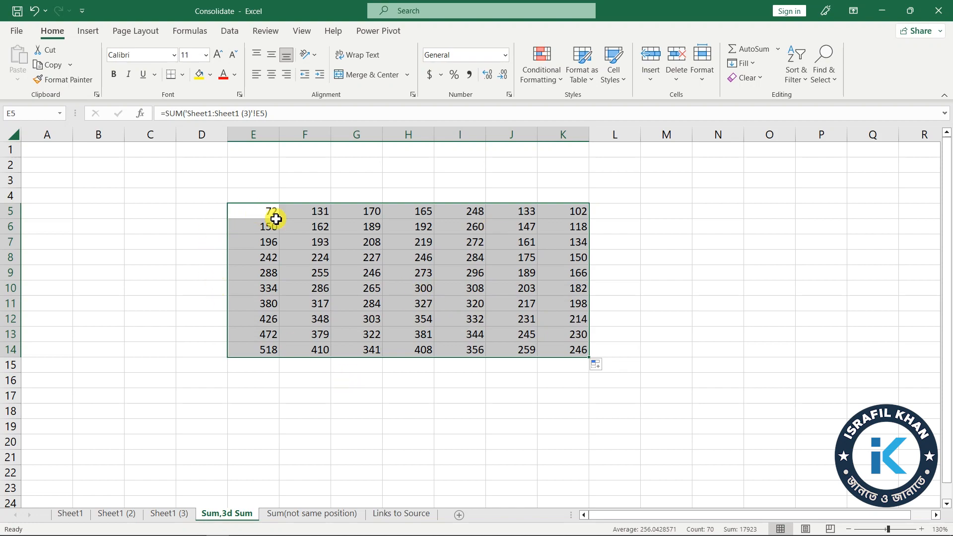
Step: Compare the filled sums on the Sum,3d Sum sheet with the tables on Sheet1, Sheet1 (2) and Sheet1 (3), checking the formulas in G8 and E5
click(164, 515)
click(121, 515)
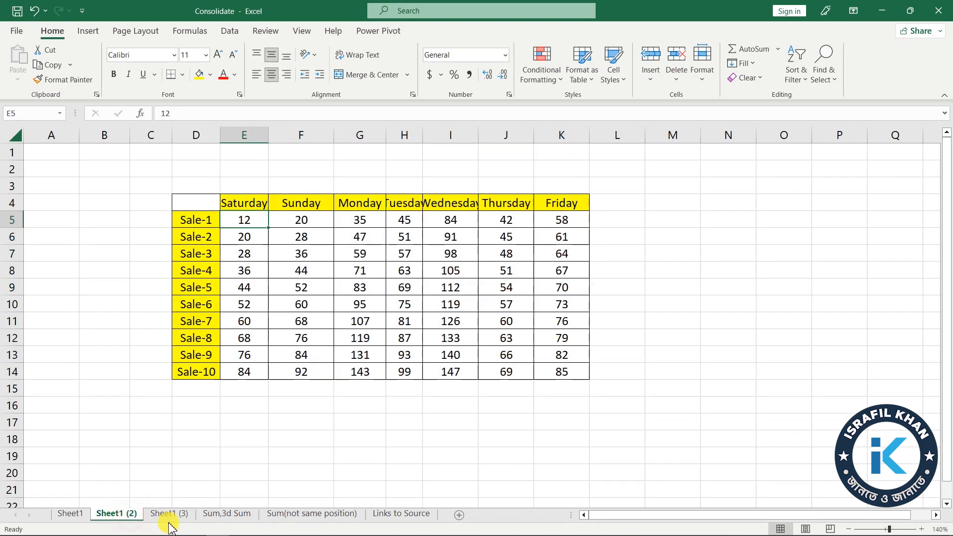
click(84, 515)
click(169, 515)
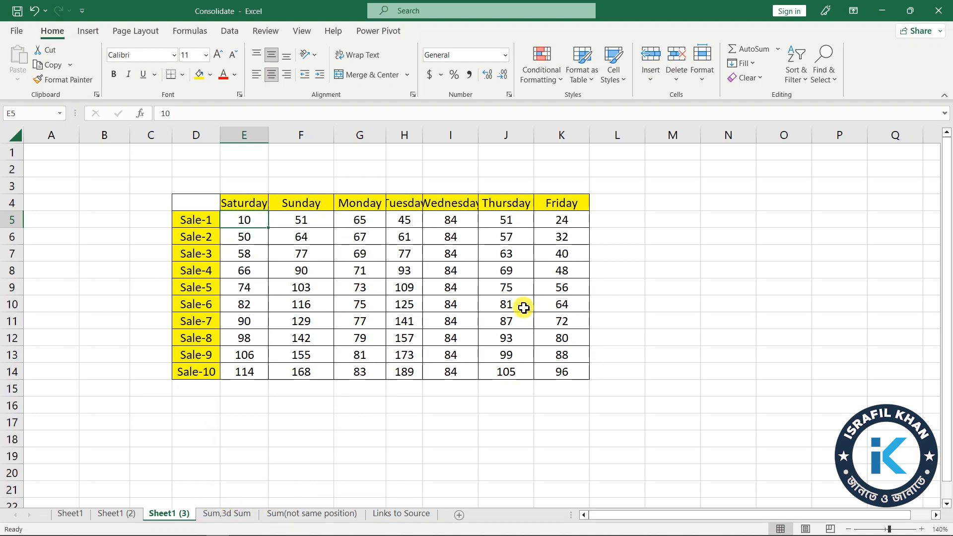
click(235, 513)
click(346, 257)
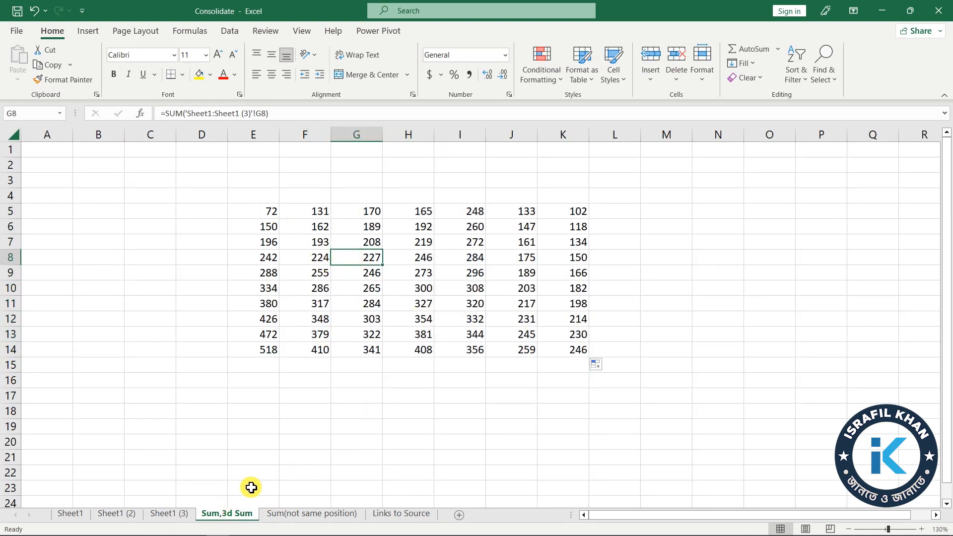
click(270, 215)
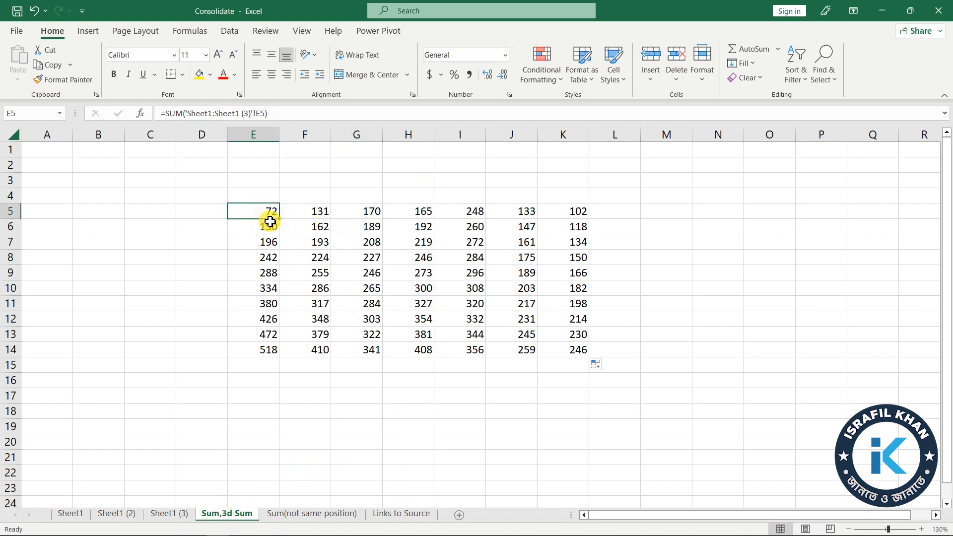
click(77, 516)
click(109, 516)
click(153, 516)
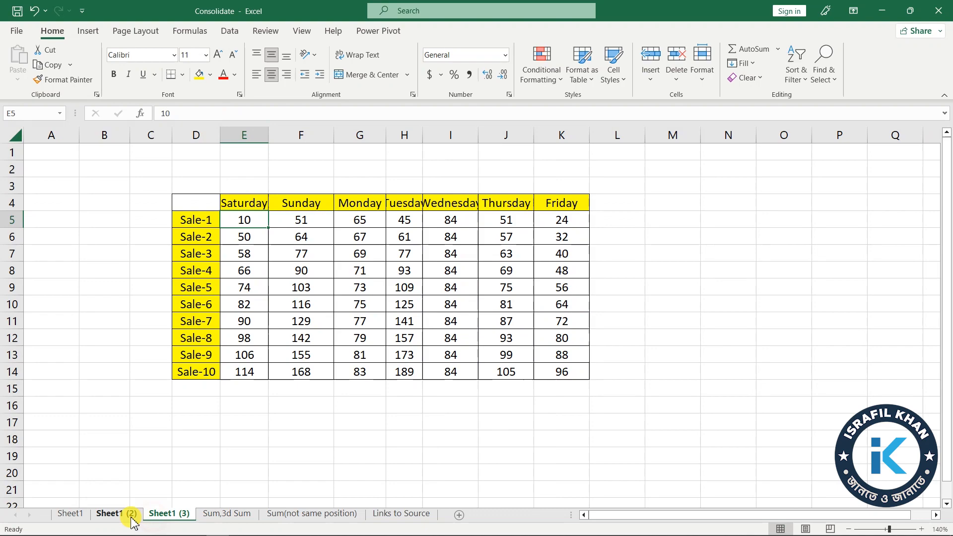
click(228, 514)
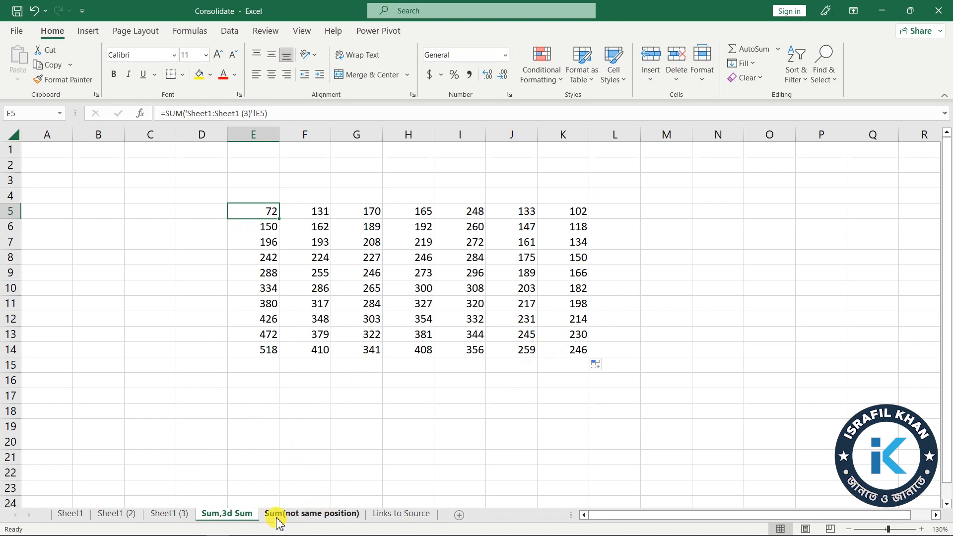
Step: Open the Sum(not same position) sheet and select cell F4
click(304, 514)
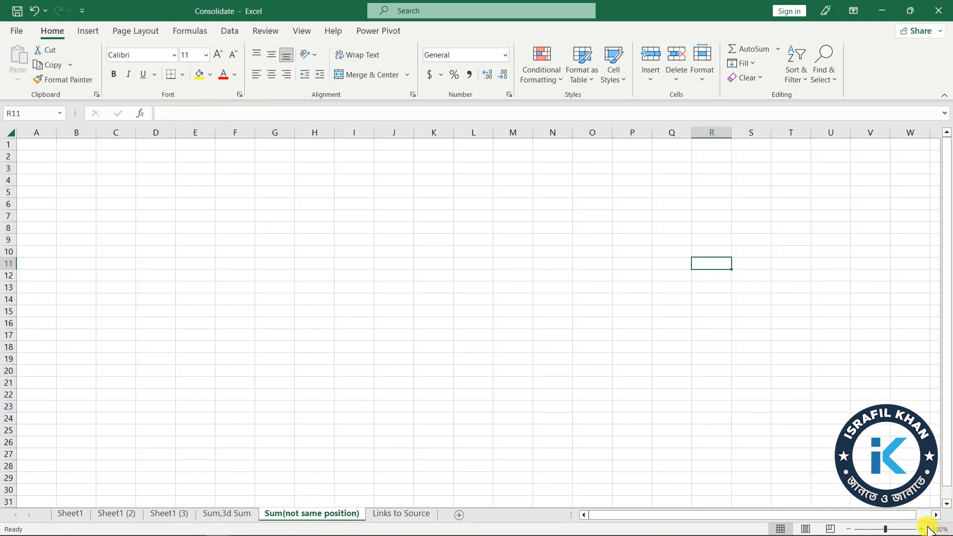
click(922, 529)
click(921, 529)
click(921, 529)
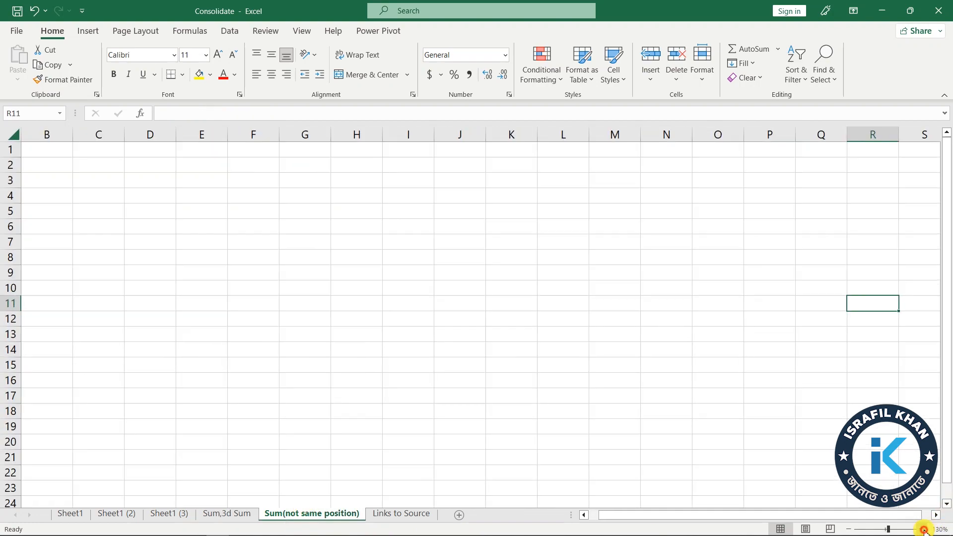
click(250, 199)
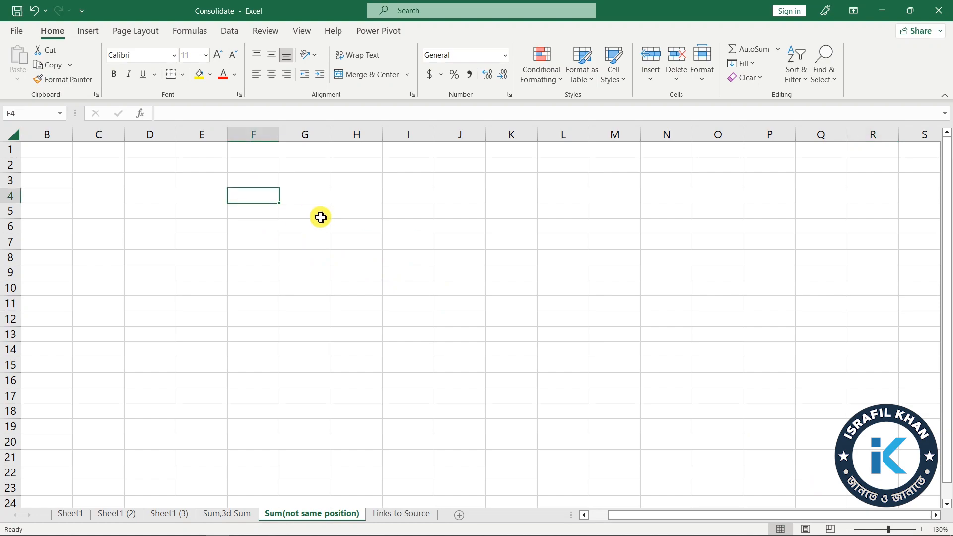
Step: On Sheet1 (2), move the whole sales table D4:K14 so that it starts at cell J2
click(75, 514)
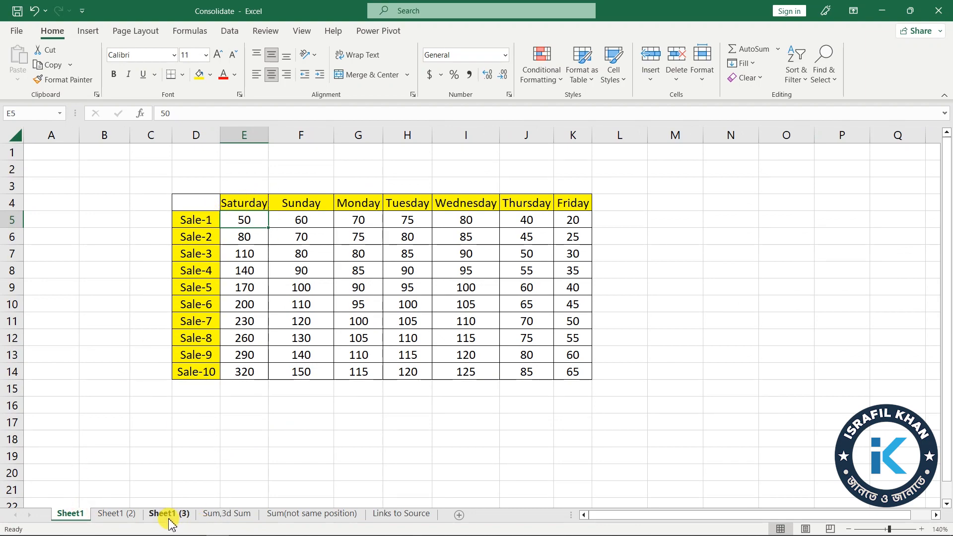
click(124, 514)
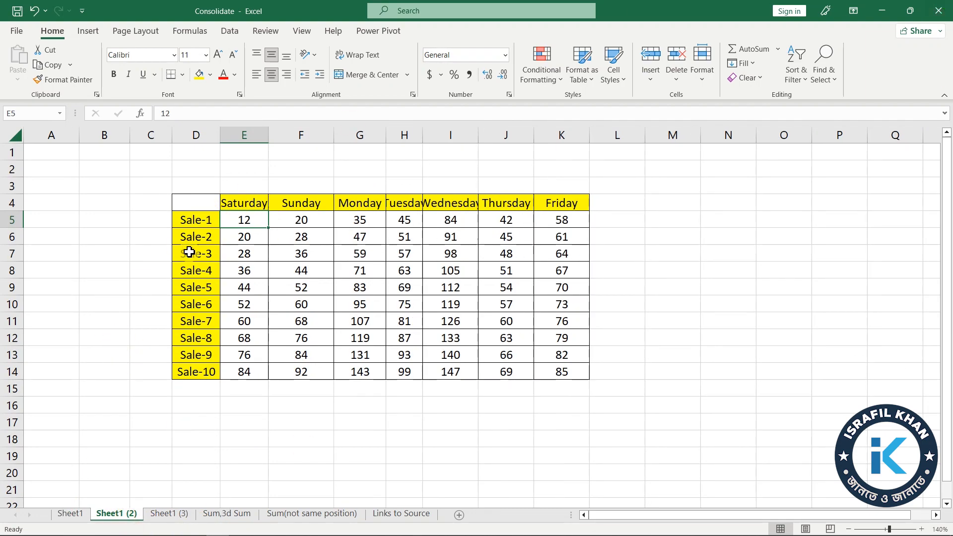
mouse_move(196, 201)
mouse_down()
mouse_move(549, 389)
mouse_move(557, 368)
mouse_up()
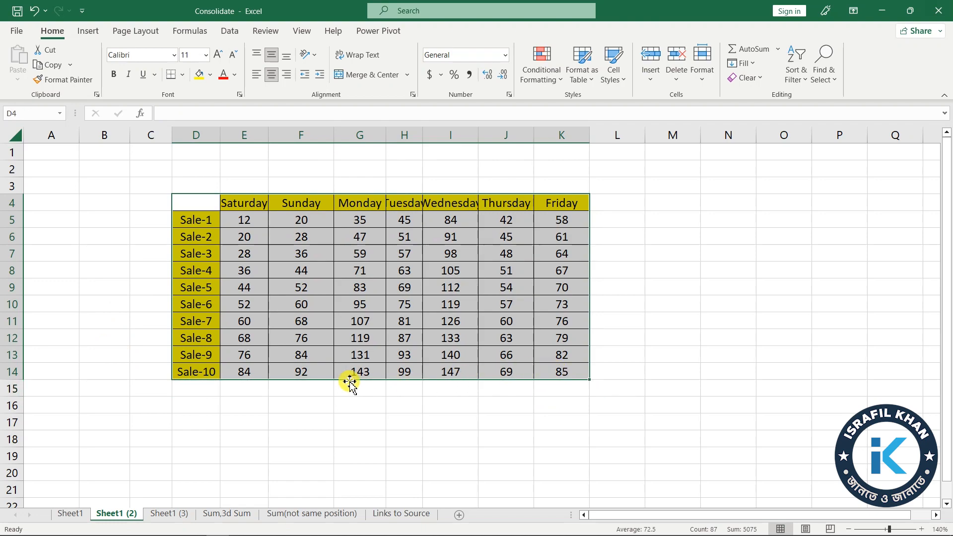
drag(346, 380, 682, 347)
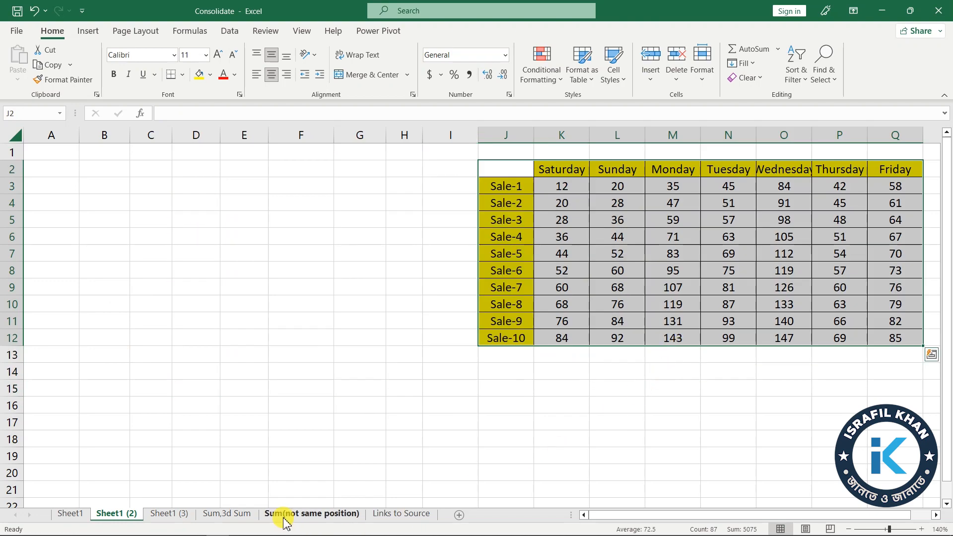
Step: On Sheet1 (3), move the whole sales table D4:K14 down so that it starts at cell D11
click(243, 514)
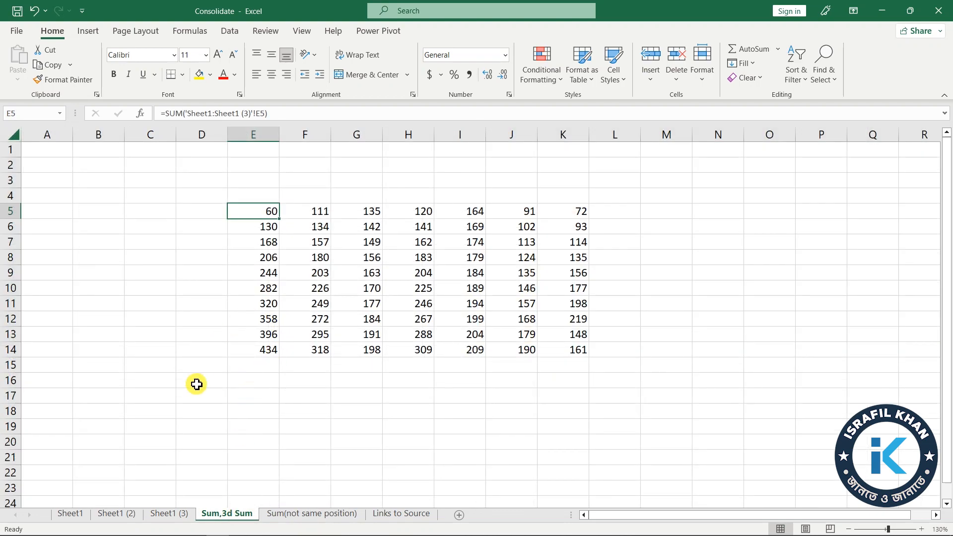
click(169, 514)
drag(202, 206, 557, 370)
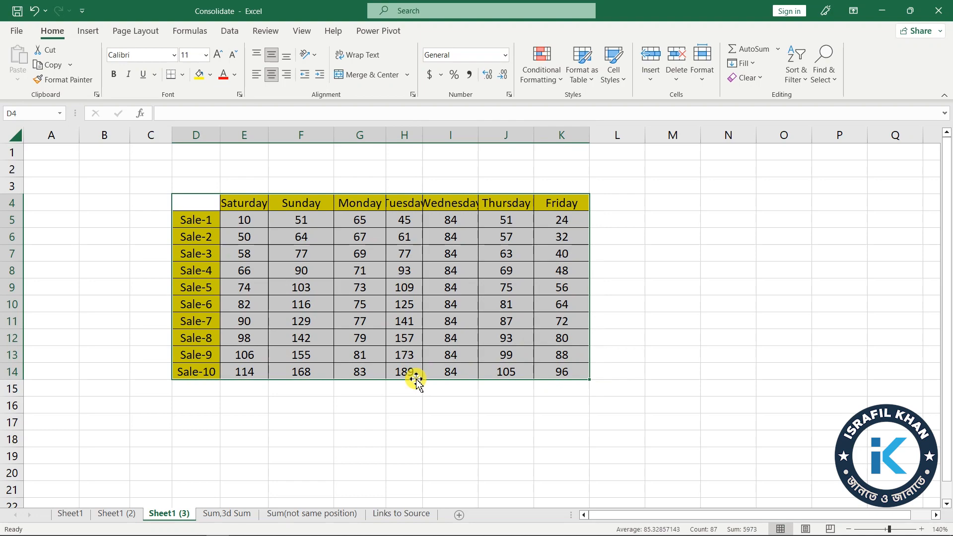
drag(415, 379, 407, 488)
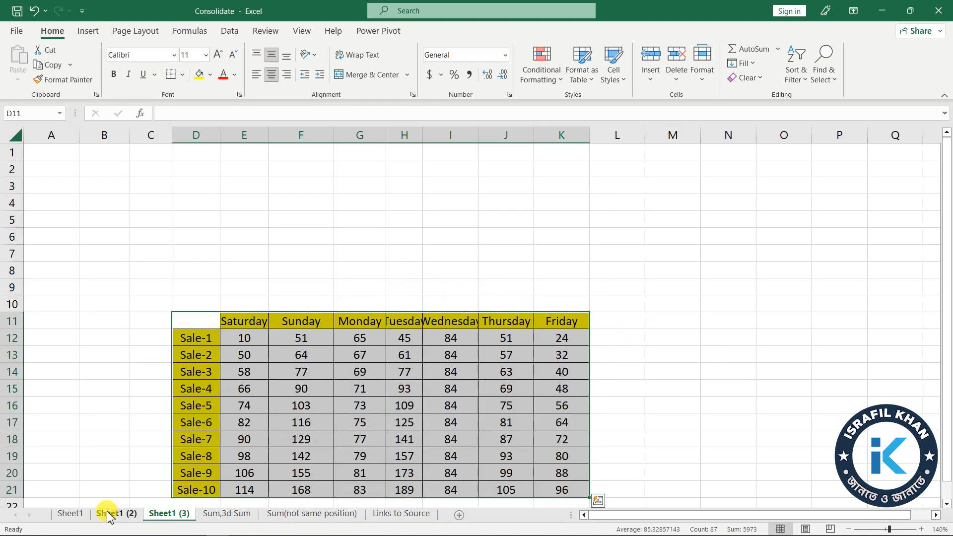
Step: On Sheet1, move the whole sales table D4:K14 so that it starts at cell A1, and deselect it
click(86, 516)
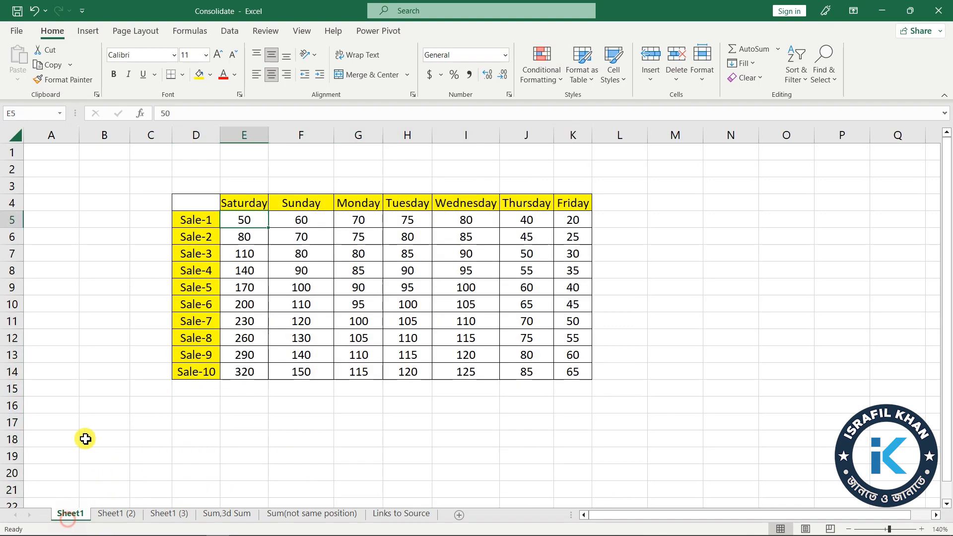
drag(194, 201, 571, 372)
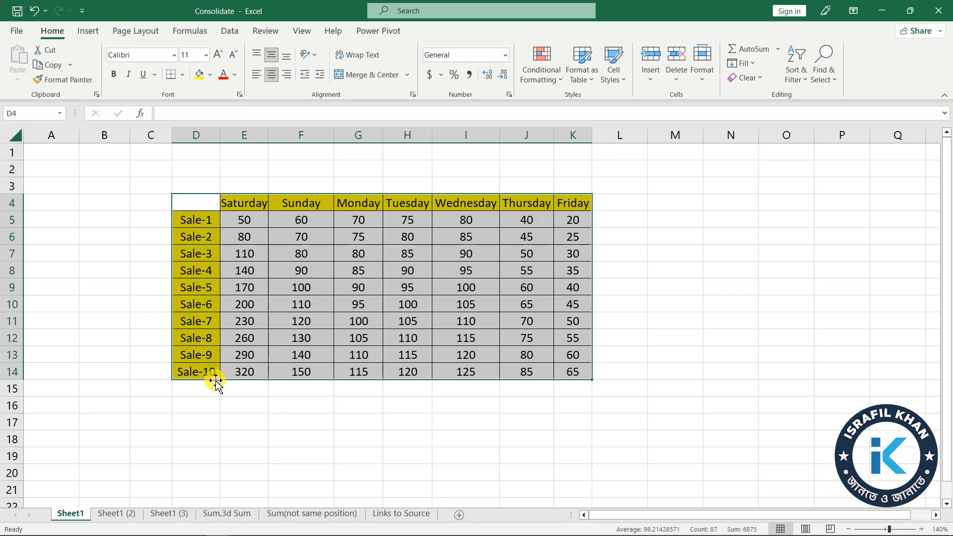
drag(216, 381, 75, 328)
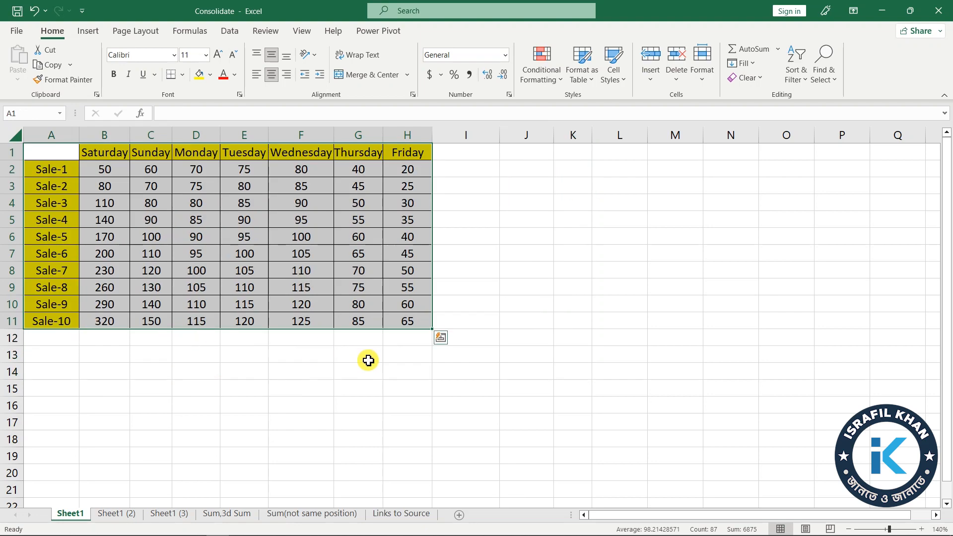
click(338, 418)
Step: Start Consolidate at cell E4 of the Sum(not same position) sheet with Sum as the function
click(278, 511)
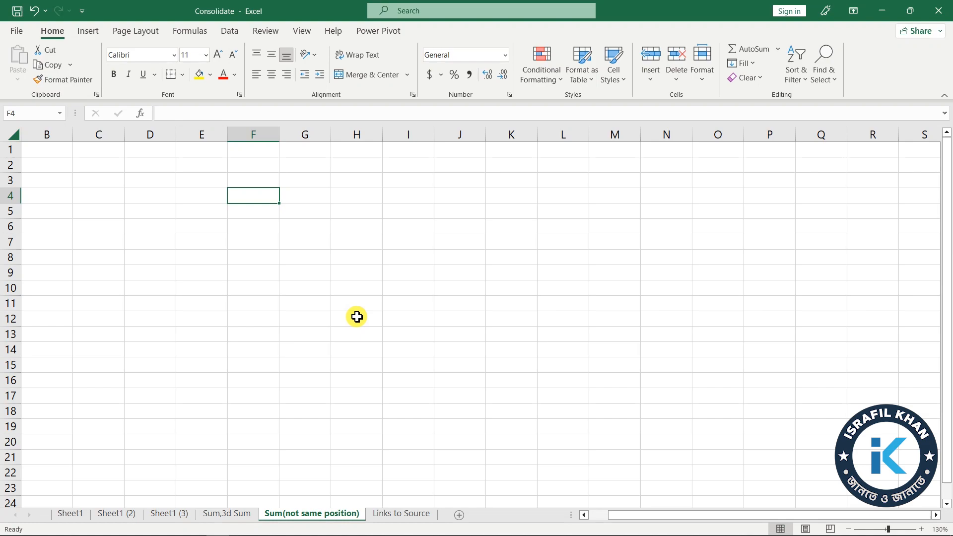
click(216, 195)
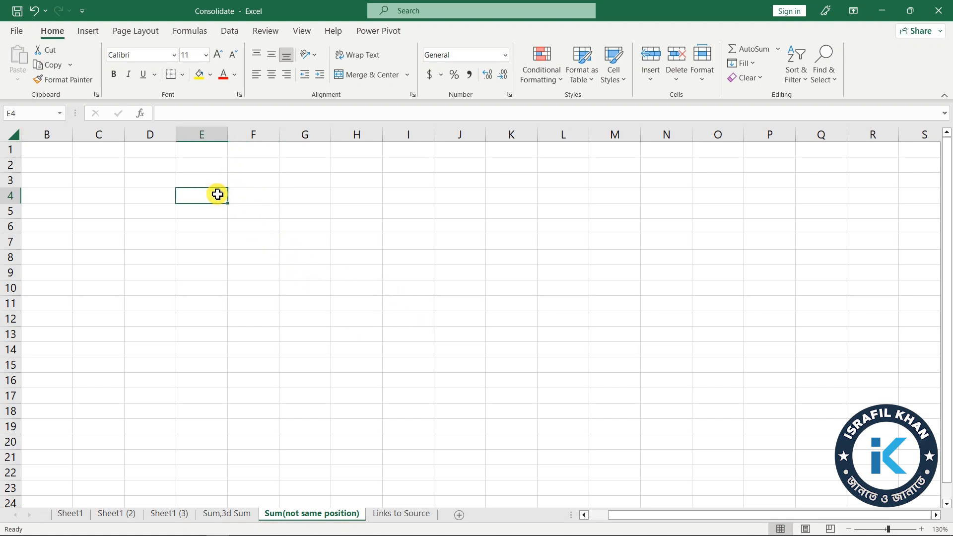
click(230, 31)
click(634, 62)
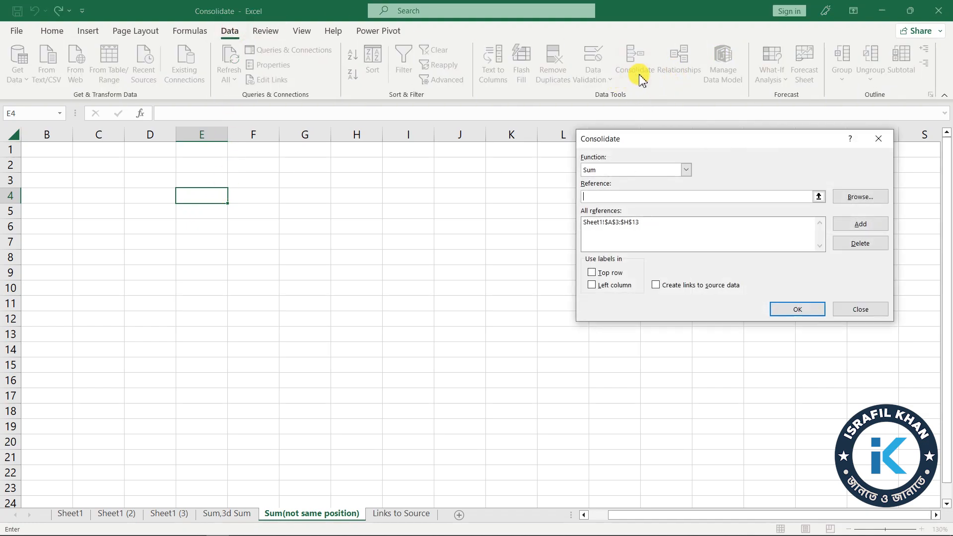
click(685, 171)
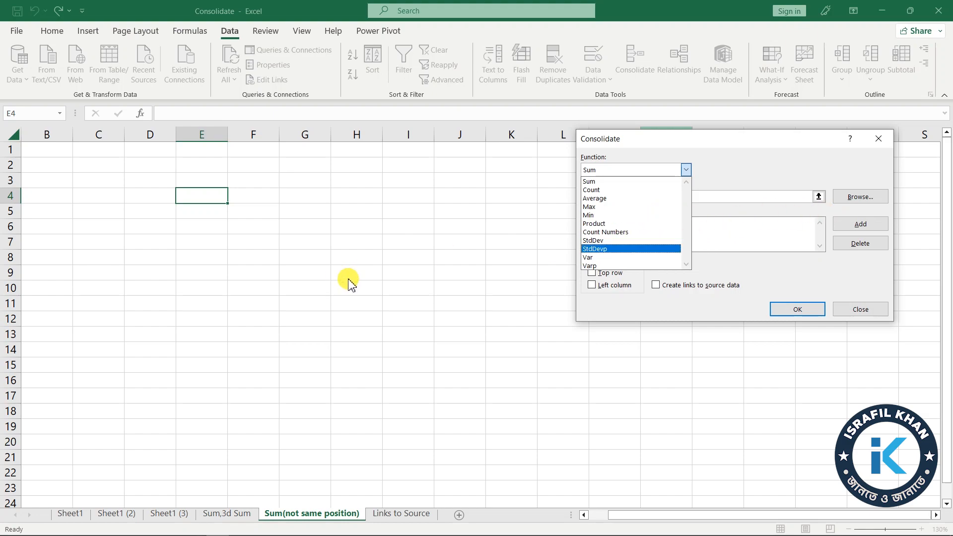
click(669, 181)
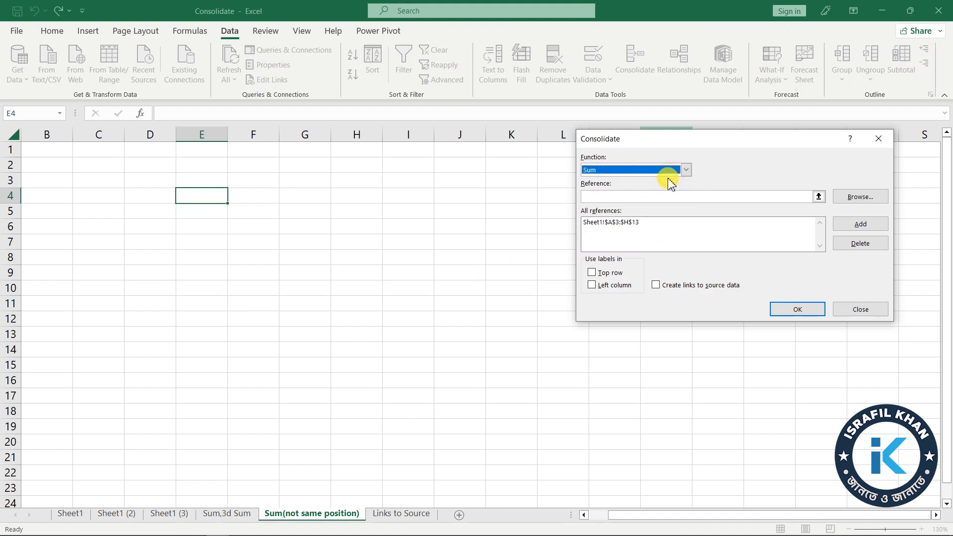
Step: Delete the old reference Sheet1!$A$3:$H$13 from the consolidation's list of references
click(784, 198)
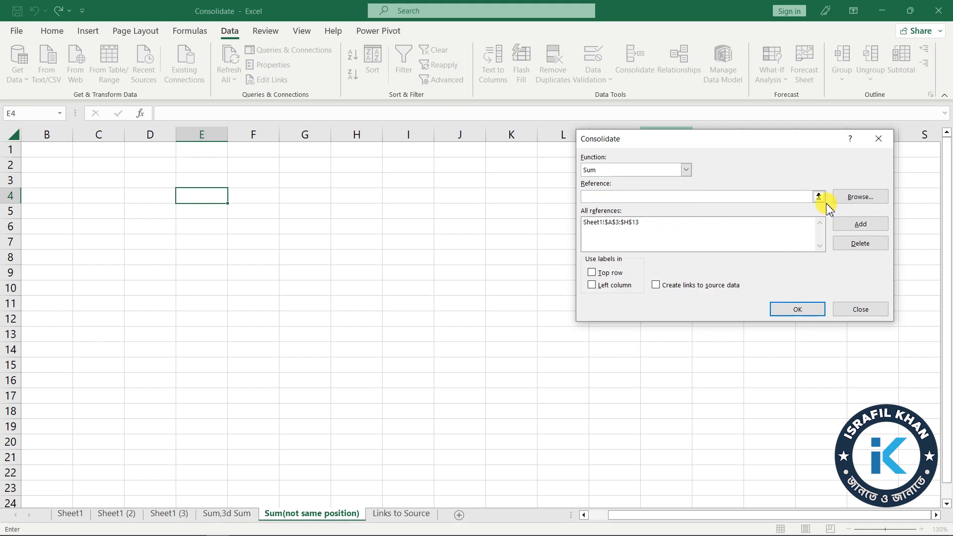
click(611, 224)
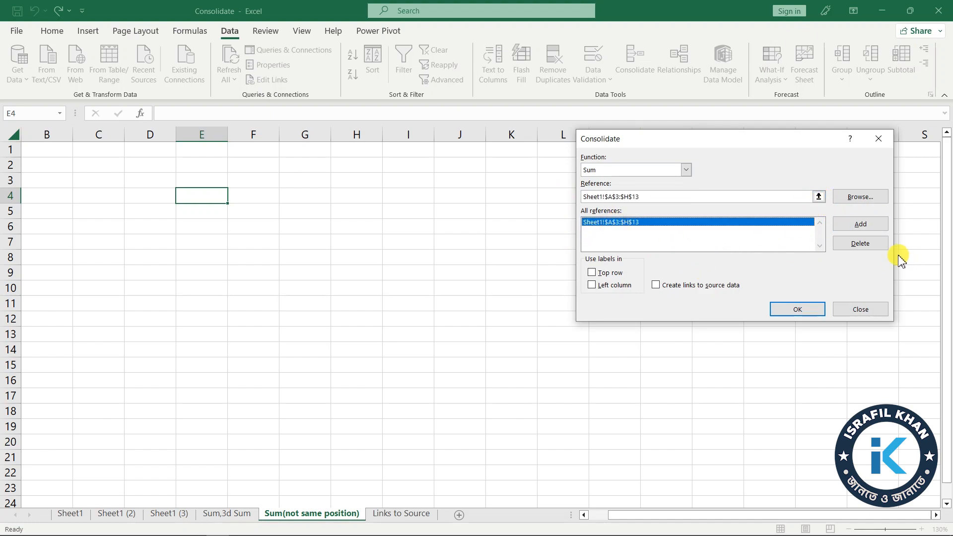
click(868, 248)
Step: Add the Sheet1 table including its labels, Sheet1!$A$1:$H$11, as a consolidation reference
click(655, 201)
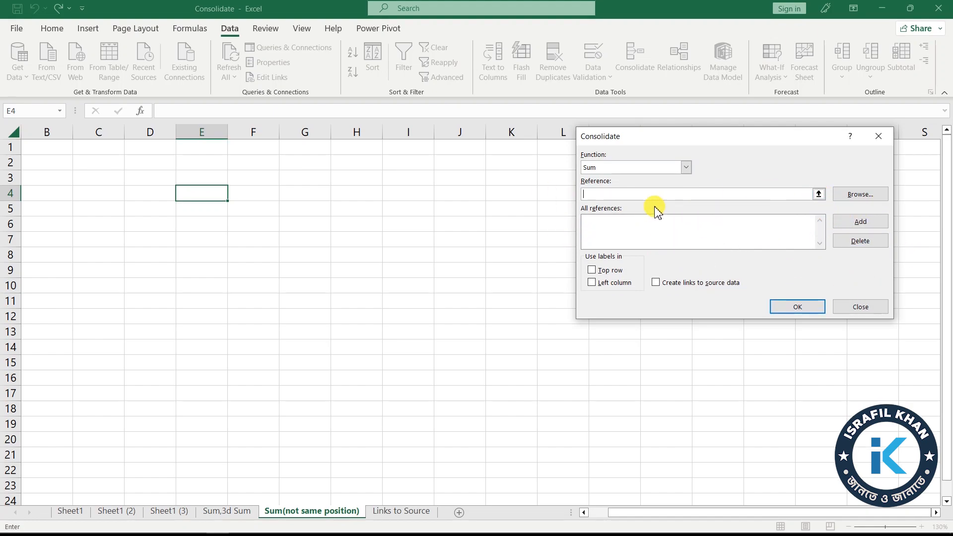
click(818, 194)
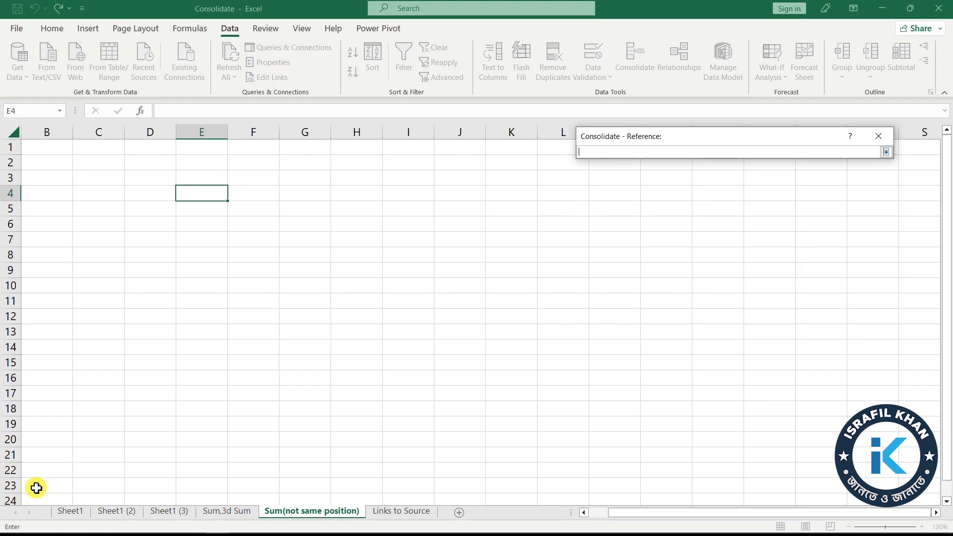
click(78, 518)
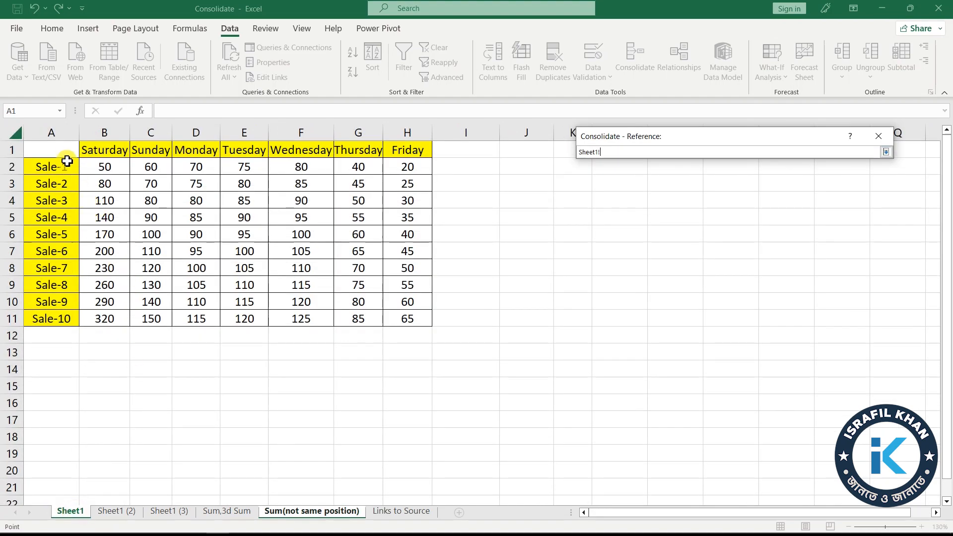
drag(64, 153, 400, 323)
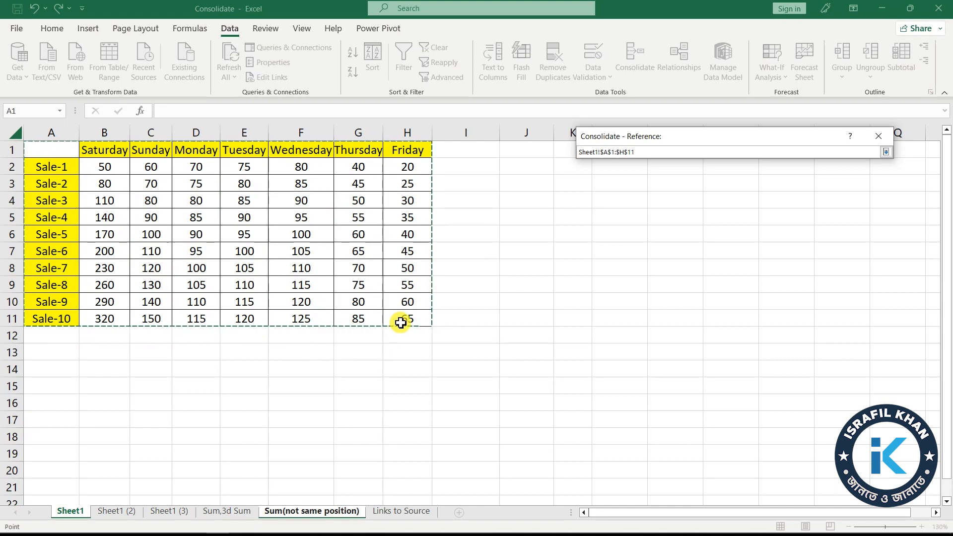
click(885, 151)
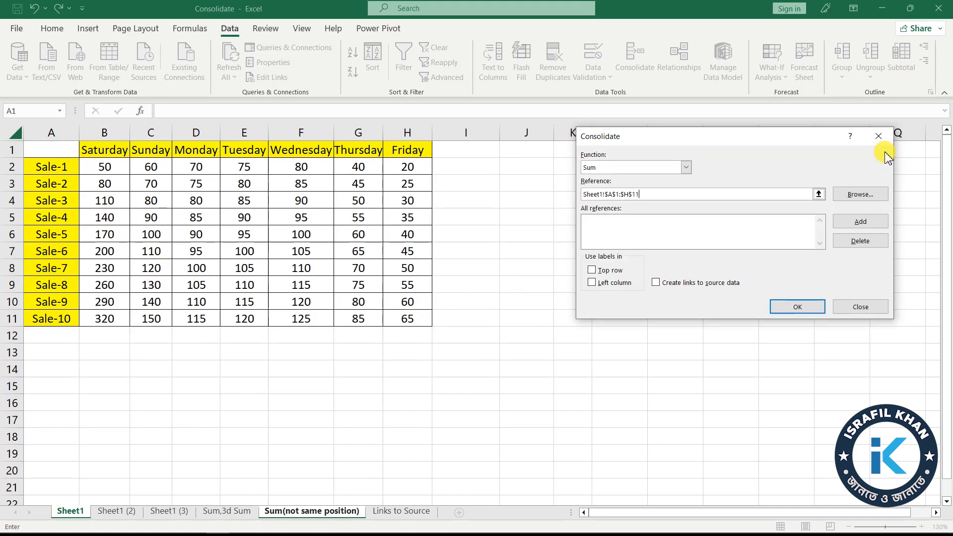
click(859, 221)
click(607, 220)
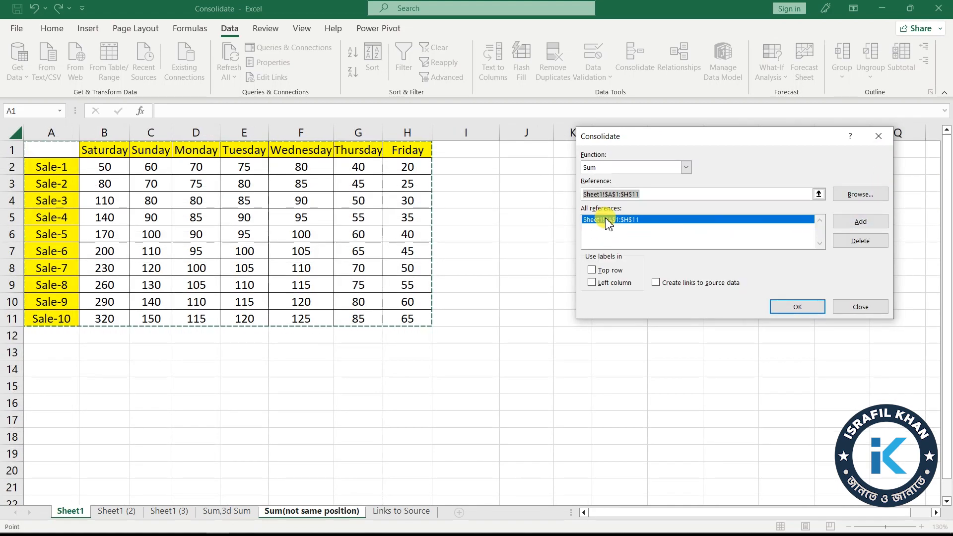
Step: Add the Sheet1 (2) table including its labels, 'Sheet1 (2)'!$J$2:$Q$12, as a consolidation reference
click(819, 196)
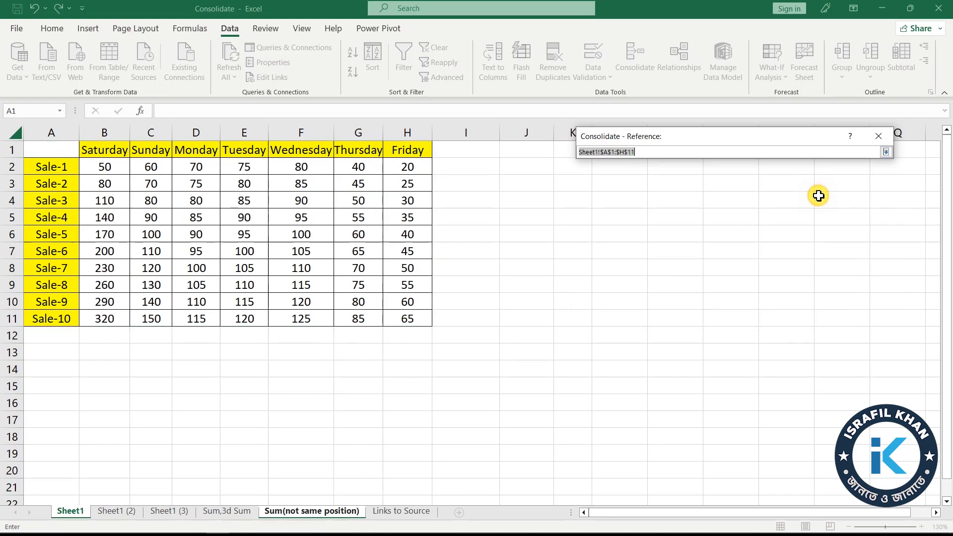
click(117, 511)
drag(516, 168, 883, 335)
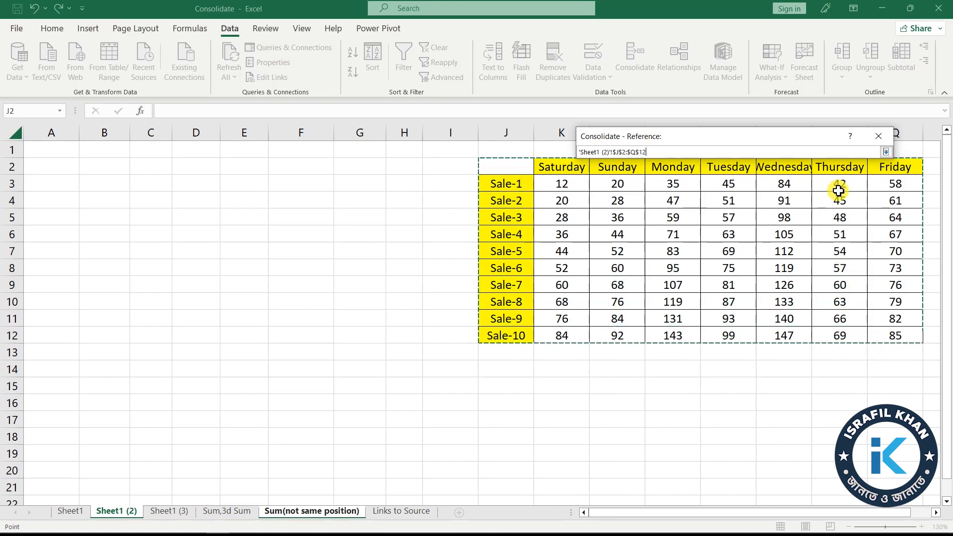
click(886, 152)
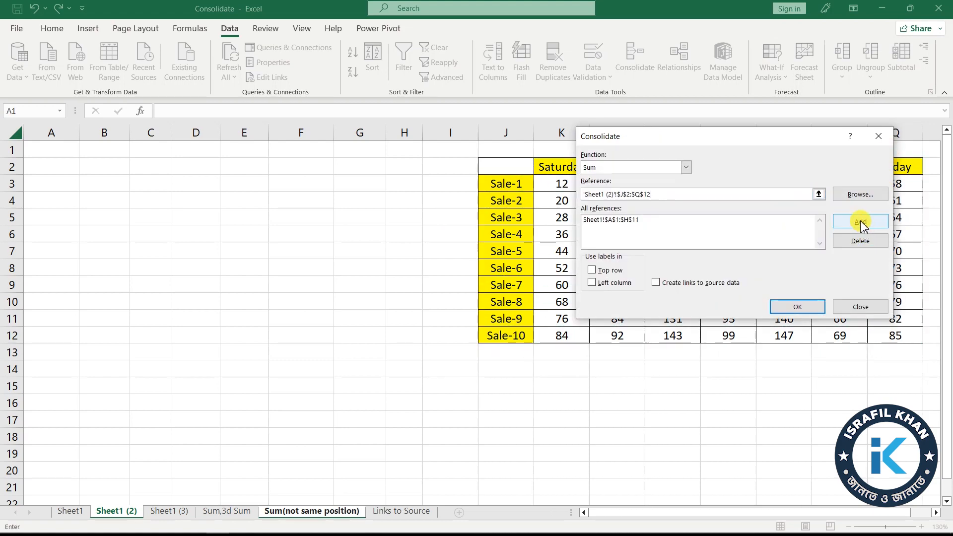
click(860, 222)
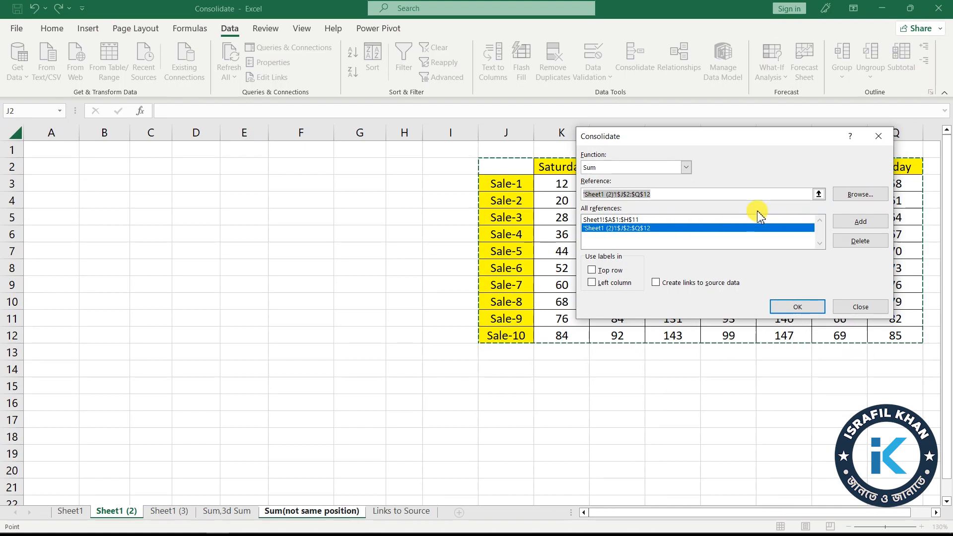
Step: Add the Sheet1 (3) table including its labels, 'Sheet1 (3)'!$D$11:$K$21, as a consolidation reference
click(818, 194)
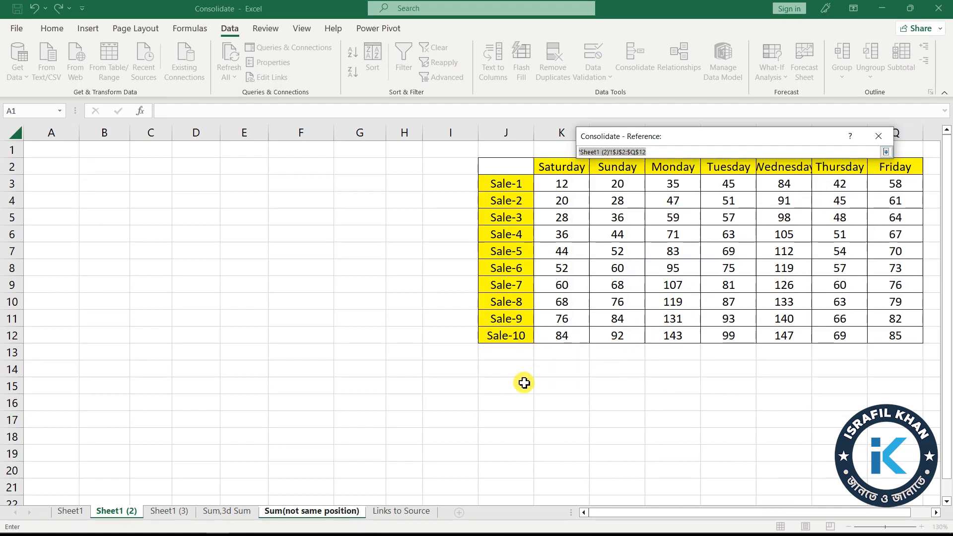
click(182, 512)
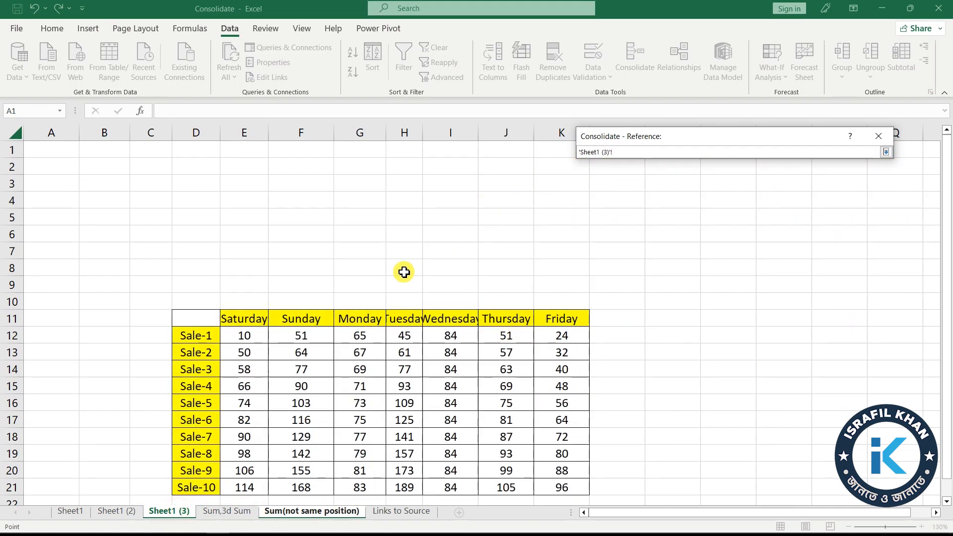
drag(193, 320, 562, 486)
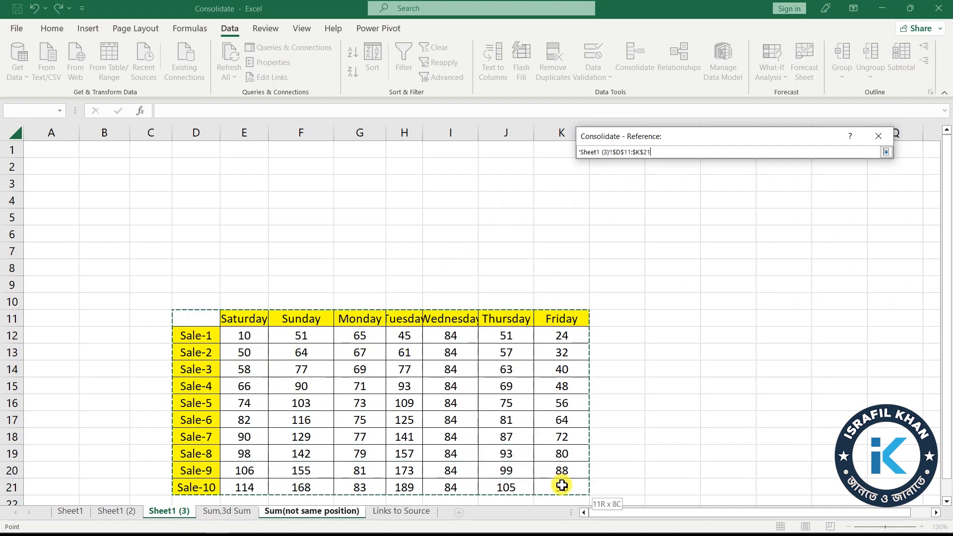
click(886, 151)
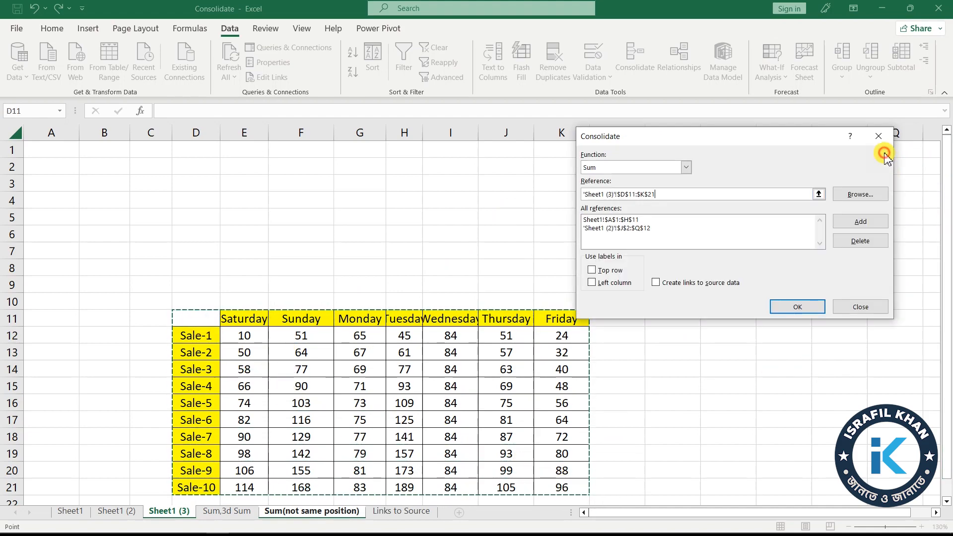
click(862, 221)
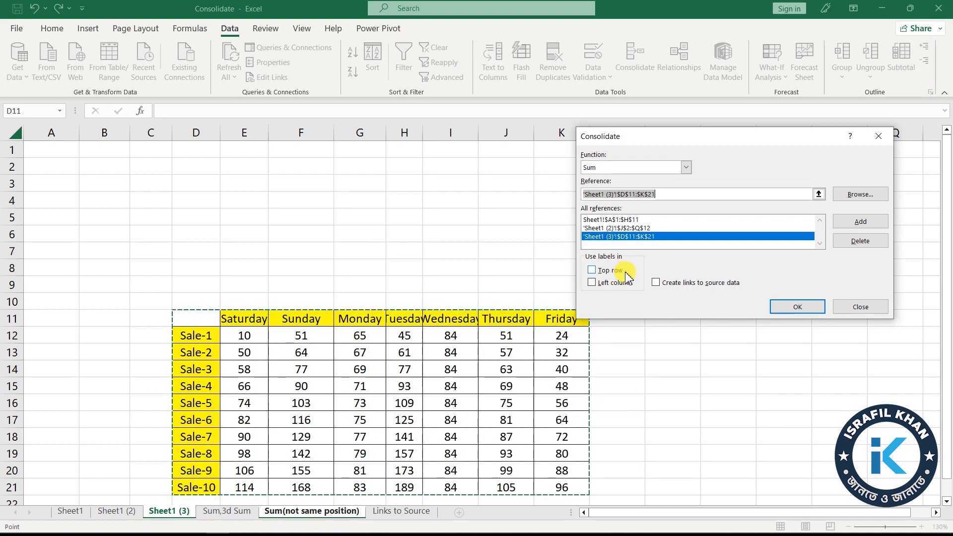
Step: Use labels from the top row and left column, and run the consolidation without links to source data
click(593, 270)
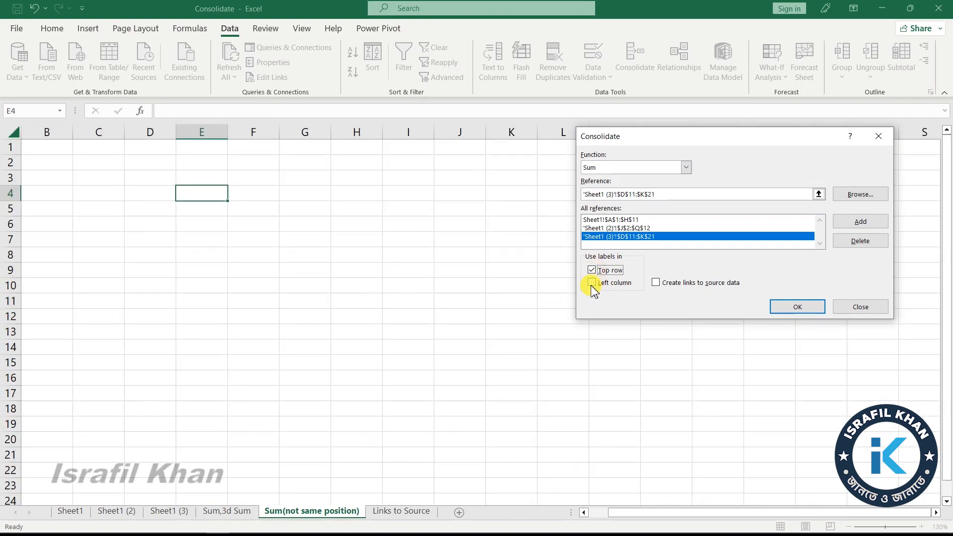
click(591, 282)
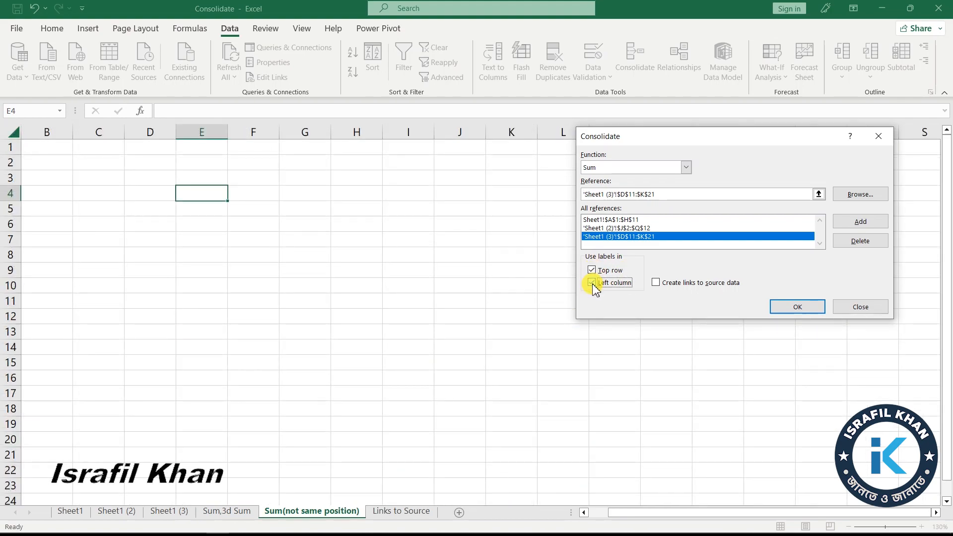
click(791, 308)
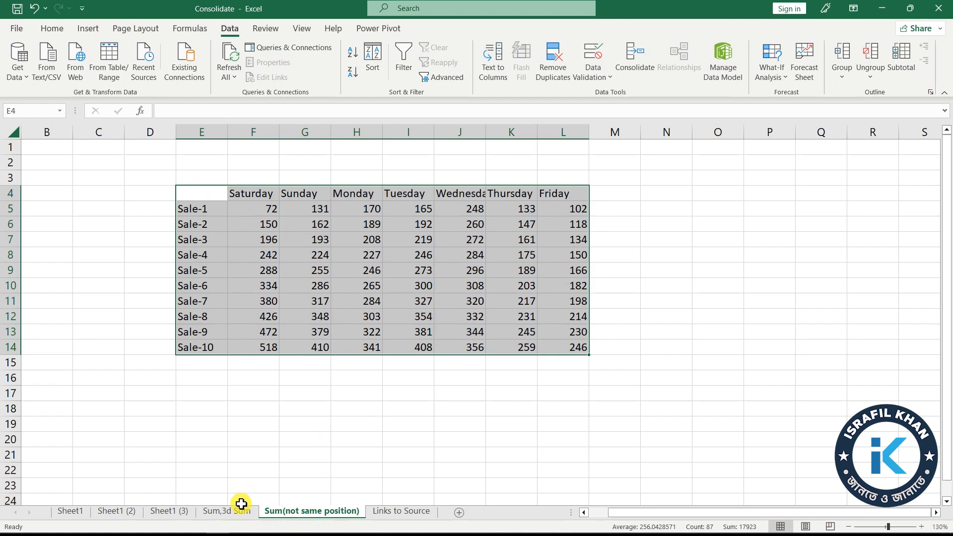
Step: Compare the consolidated Saturday total for Sale-1 on Sum(not same position) with the 3D formula on Sum,3d Sum
click(273, 209)
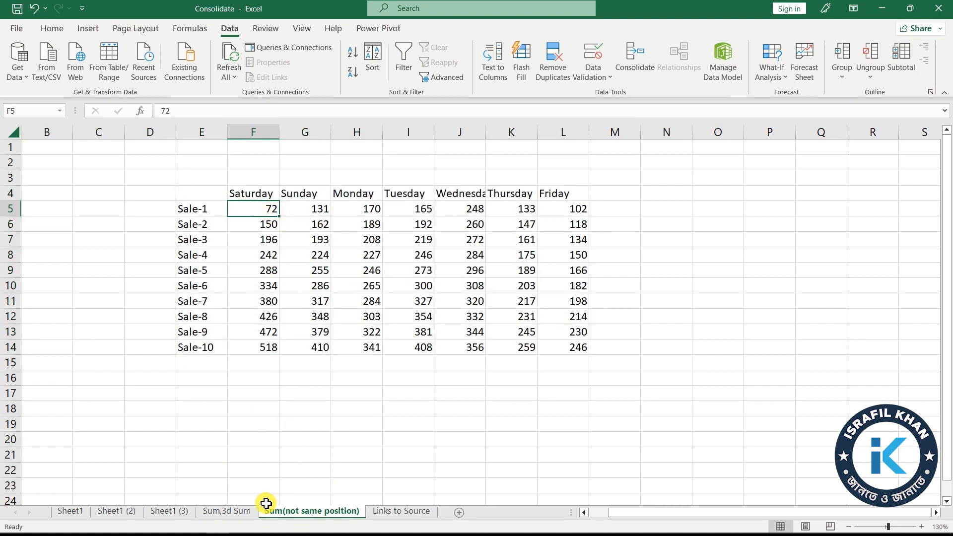
click(222, 516)
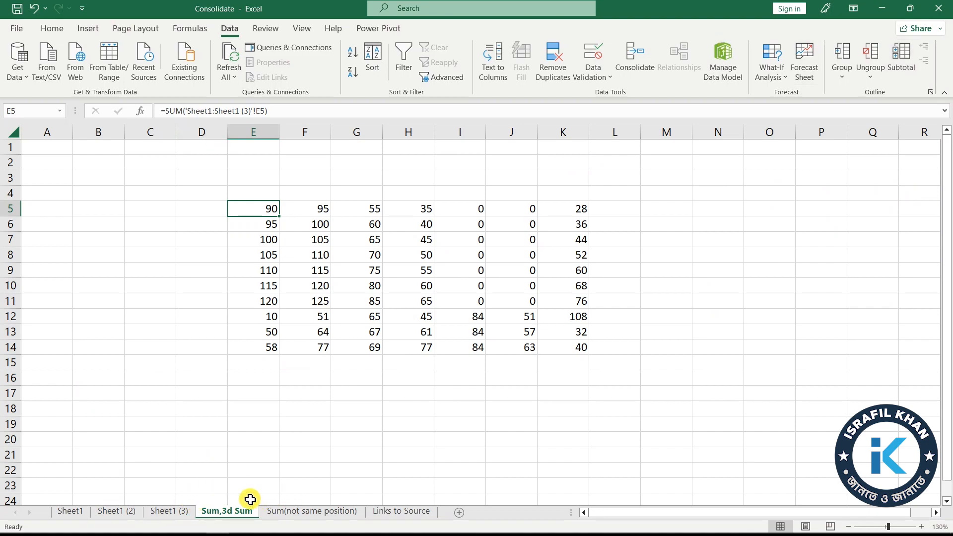
click(280, 511)
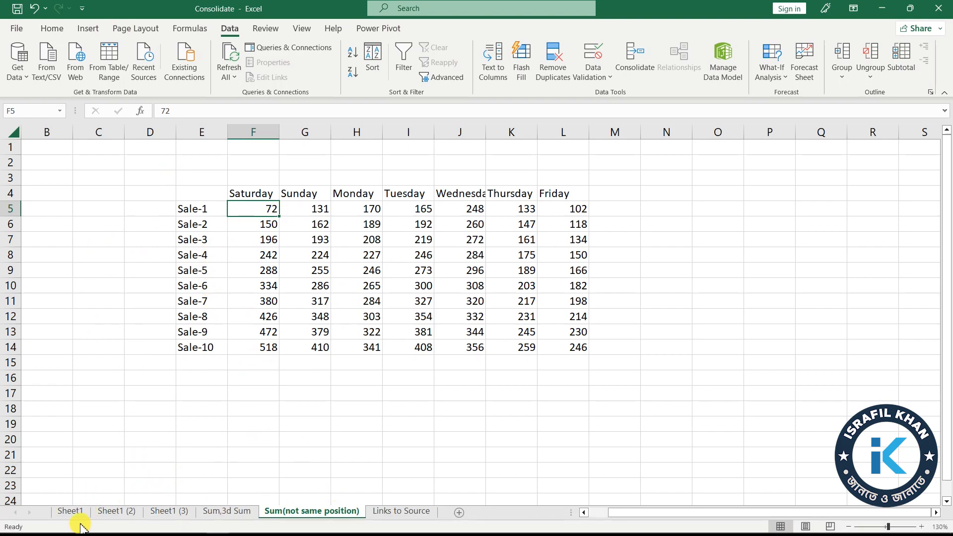
Step: Set the Saturday value of Sale-1 in the Sheet1 table to 40
click(69, 511)
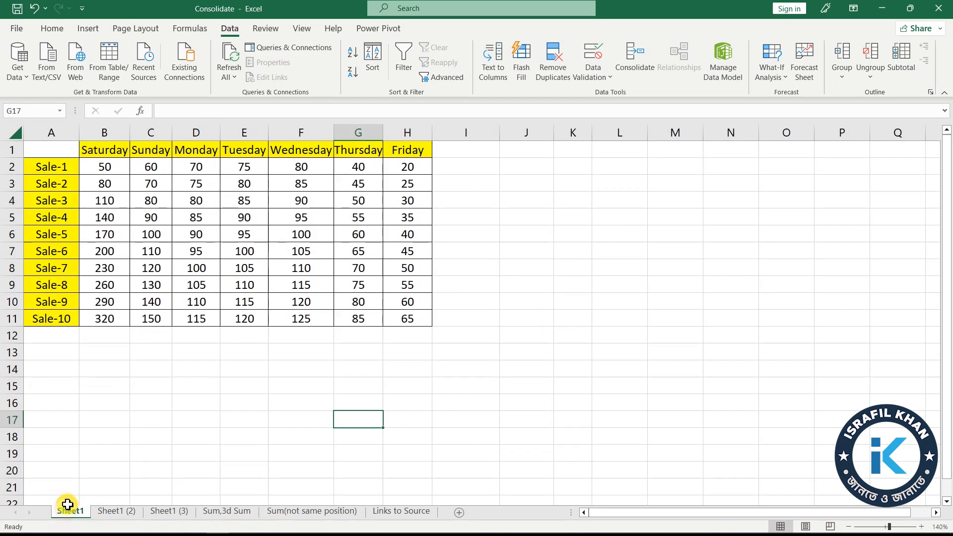
click(114, 169)
text(4)
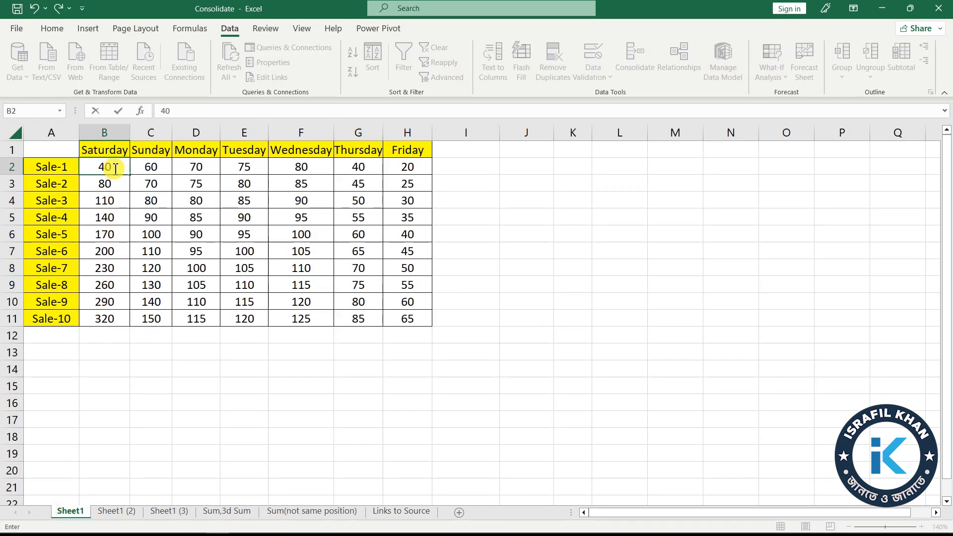
click(125, 386)
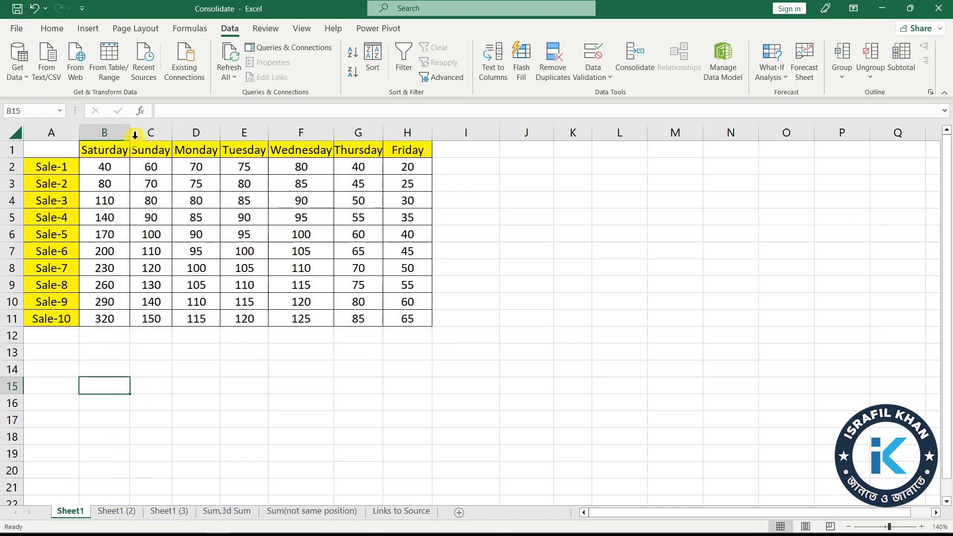
Step: Check the Saturday values of Sale-1 on Sheet1 (2) and Sheet1 (3) against the consolidated total on Sum(not same position)
click(115, 511)
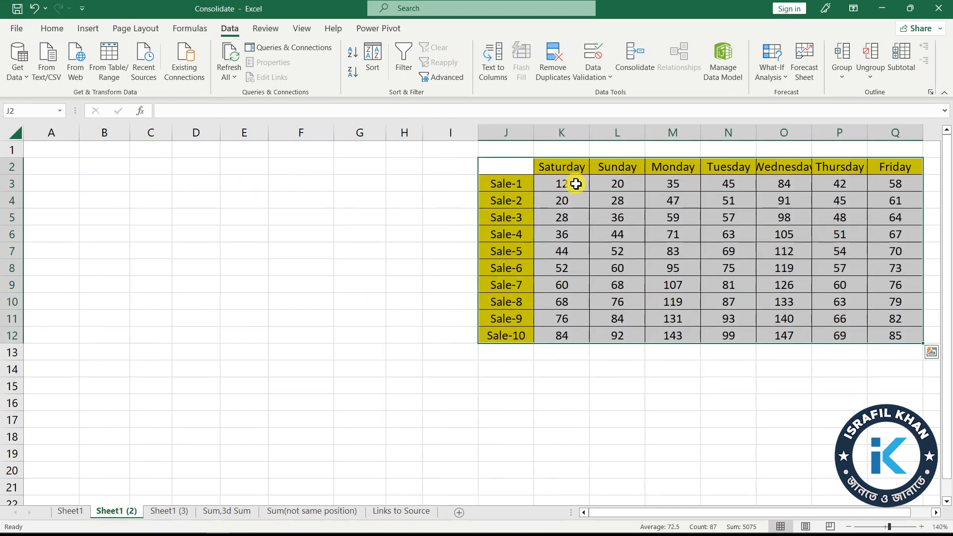
click(554, 190)
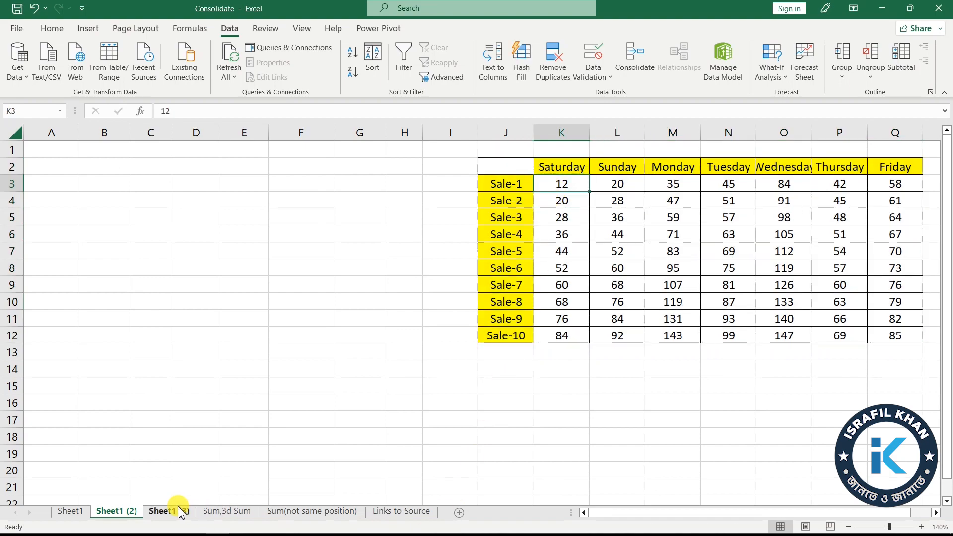
click(171, 511)
click(247, 331)
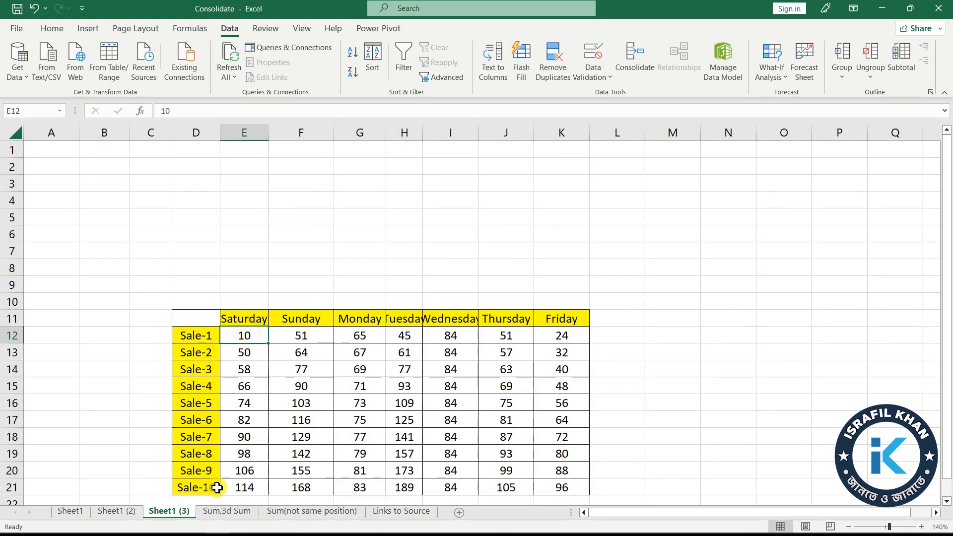
click(310, 512)
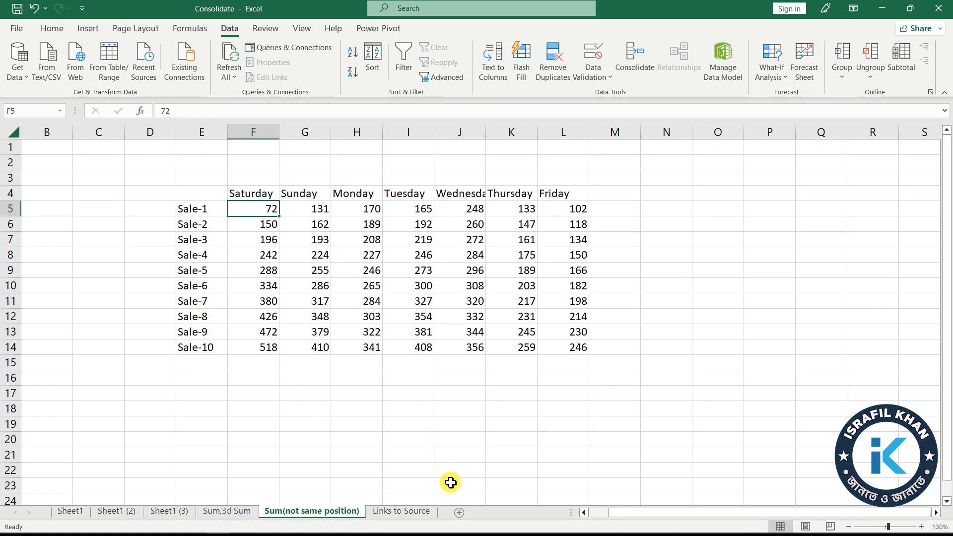
Step: On the Links to Source sheet, start a Sum consolidation at cell E4 and add Sheet1!$A$1:$H$11 as a reference
click(394, 511)
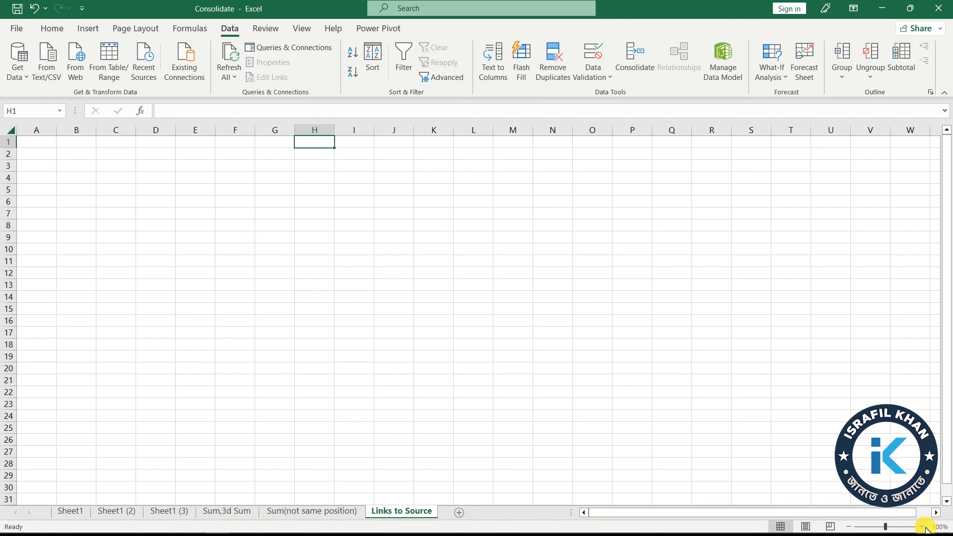
click(923, 527)
click(923, 527)
click(922, 526)
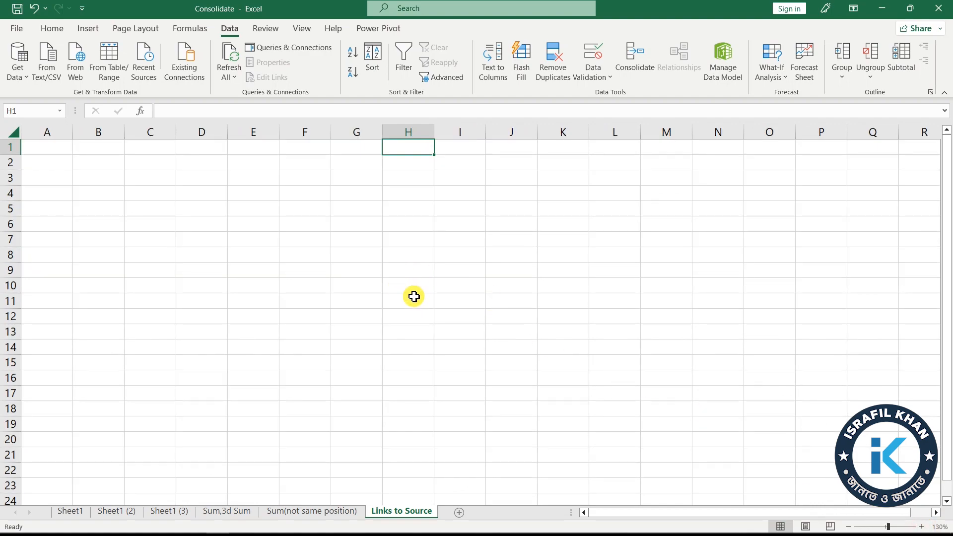
click(261, 194)
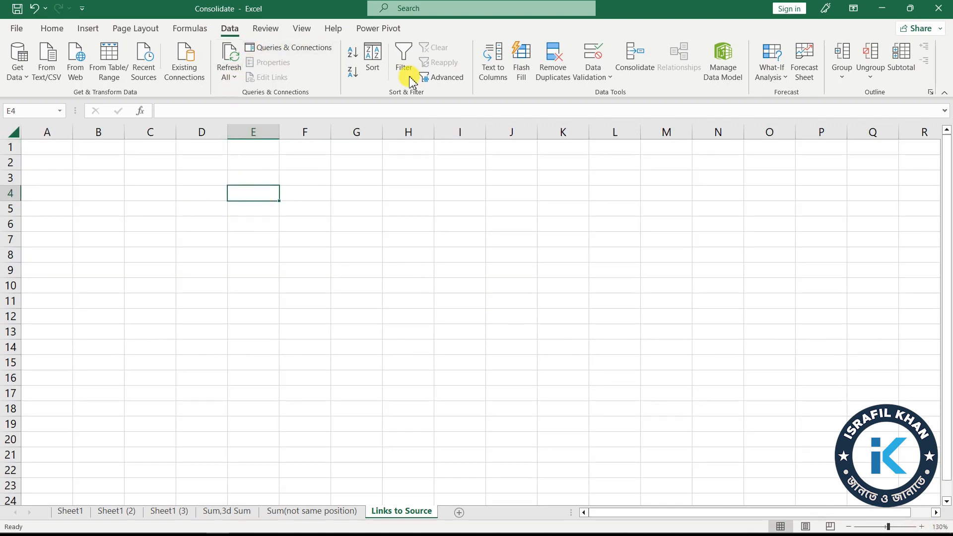
click(641, 79)
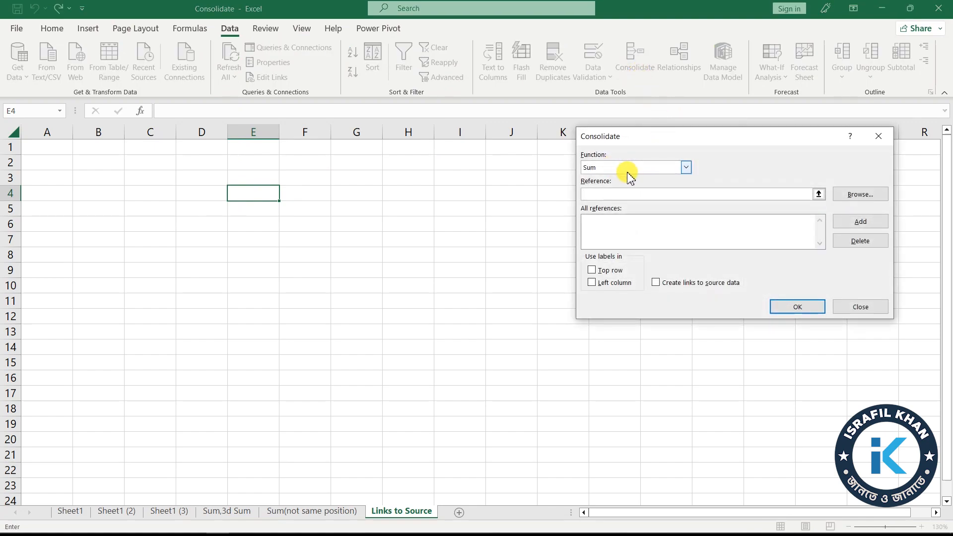
click(818, 194)
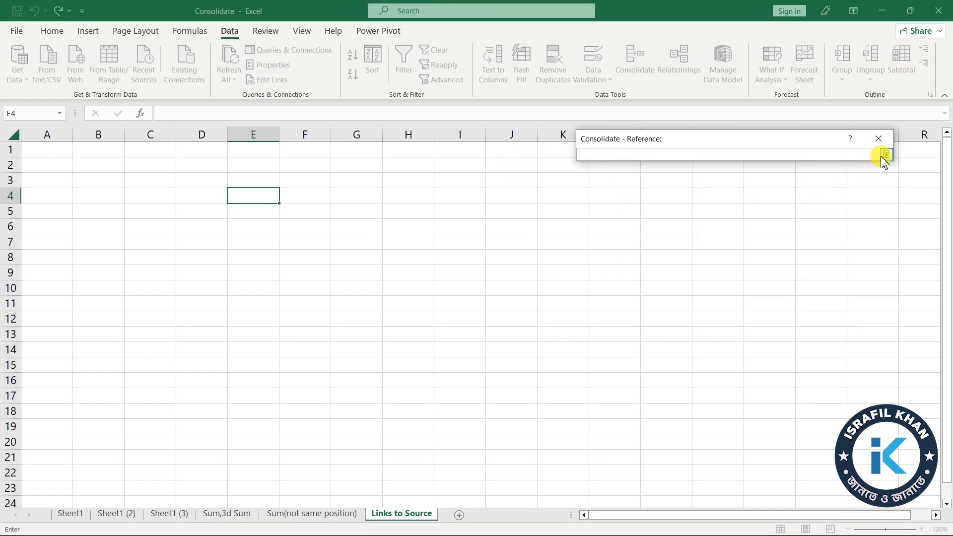
click(70, 513)
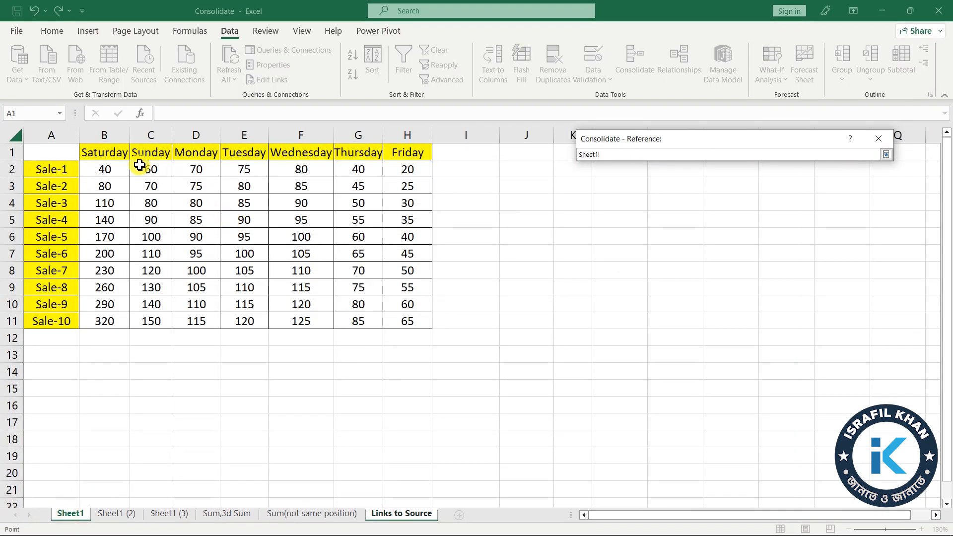
drag(66, 149, 407, 322)
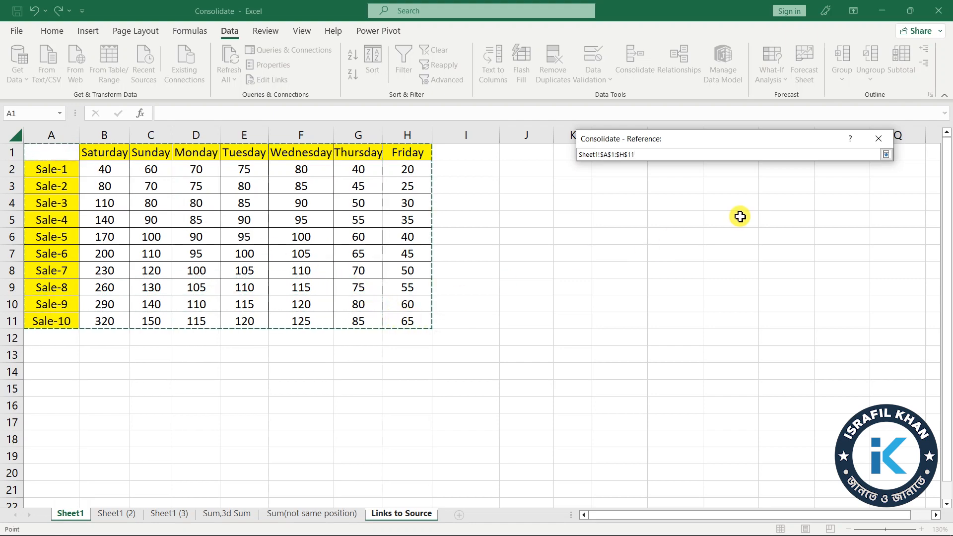
click(885, 154)
click(858, 224)
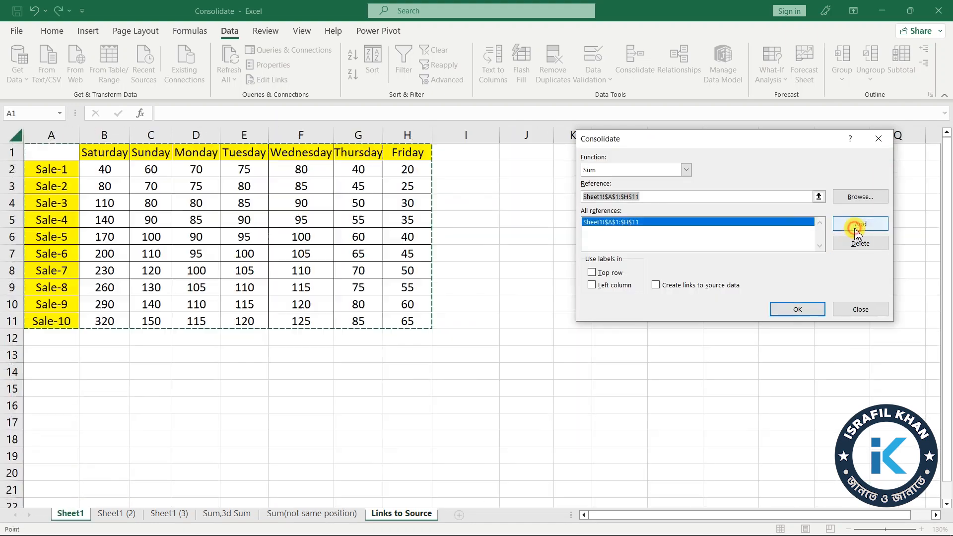
Step: Add the labelled table 'Sheet1 (2)'!$J$2:$Q$12 as the second reference of the linked consolidation
click(818, 196)
click(135, 516)
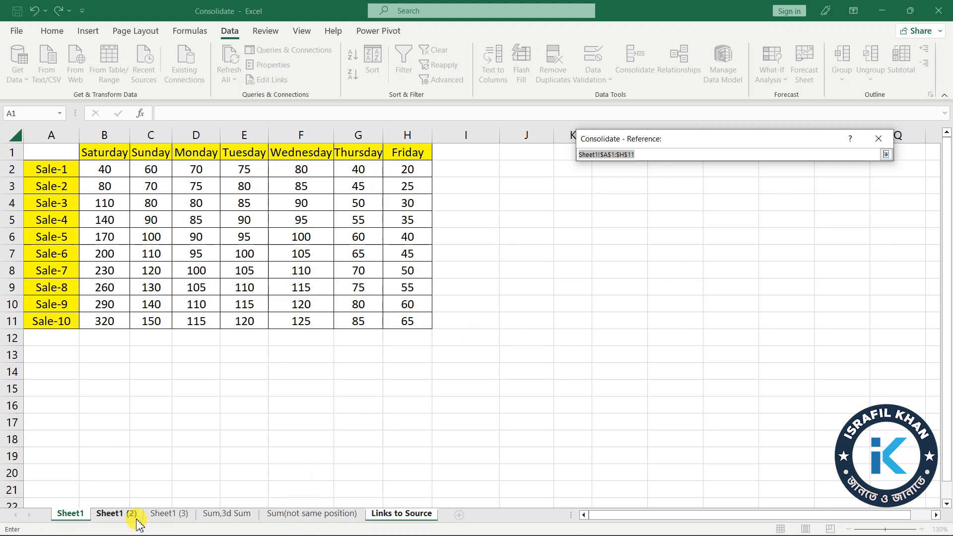
drag(513, 171, 876, 332)
click(885, 155)
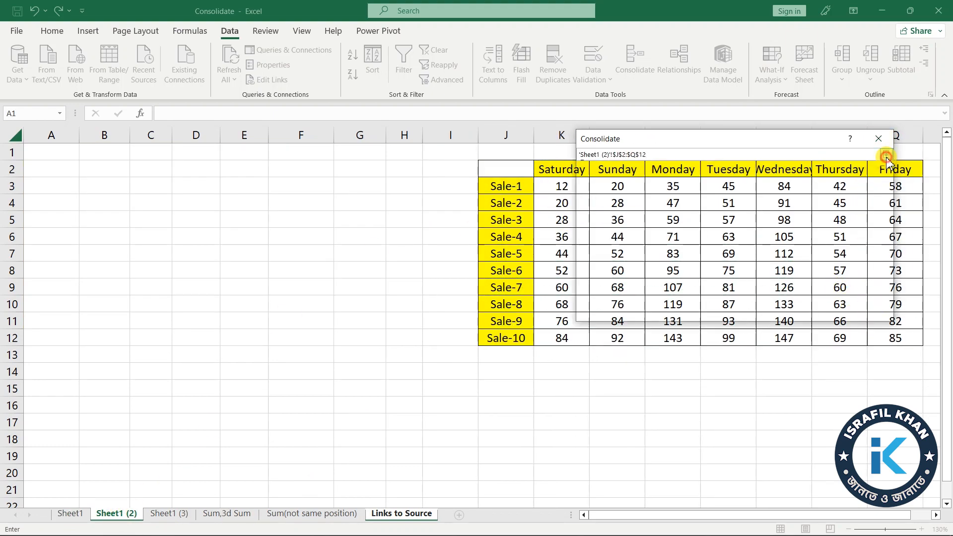
click(851, 223)
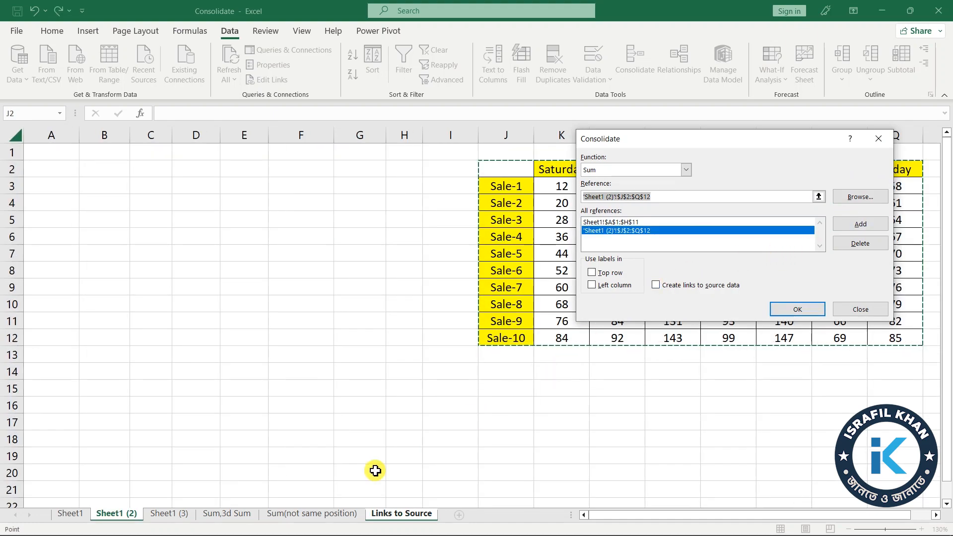
Step: Add the labelled table 'Sheet1 (3)'!$D$11:$K$21 as the third reference of the linked consolidation
click(818, 197)
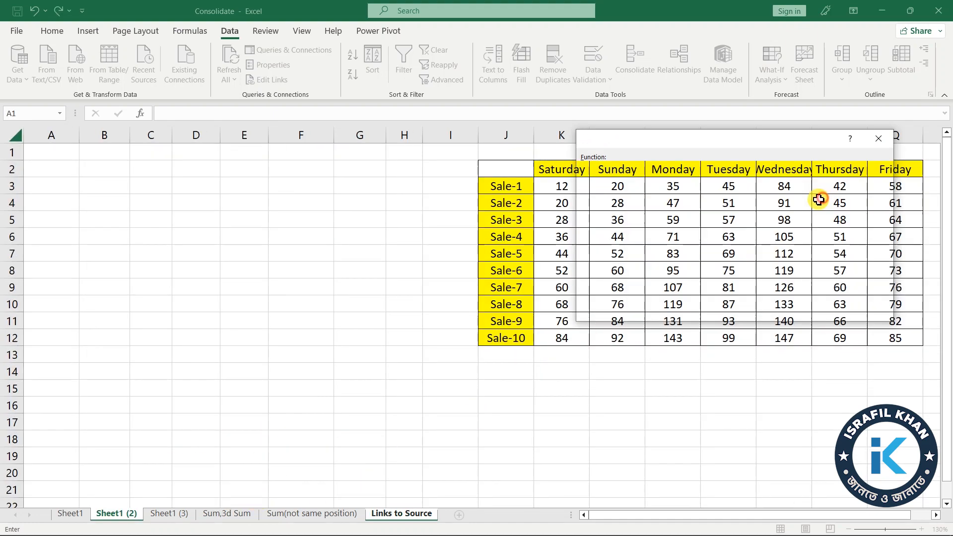
click(169, 514)
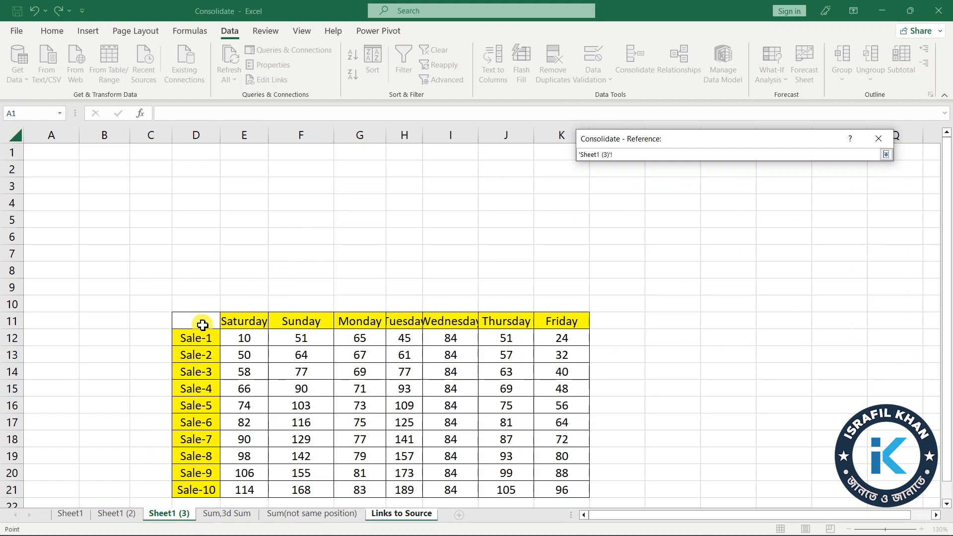
drag(203, 325, 574, 496)
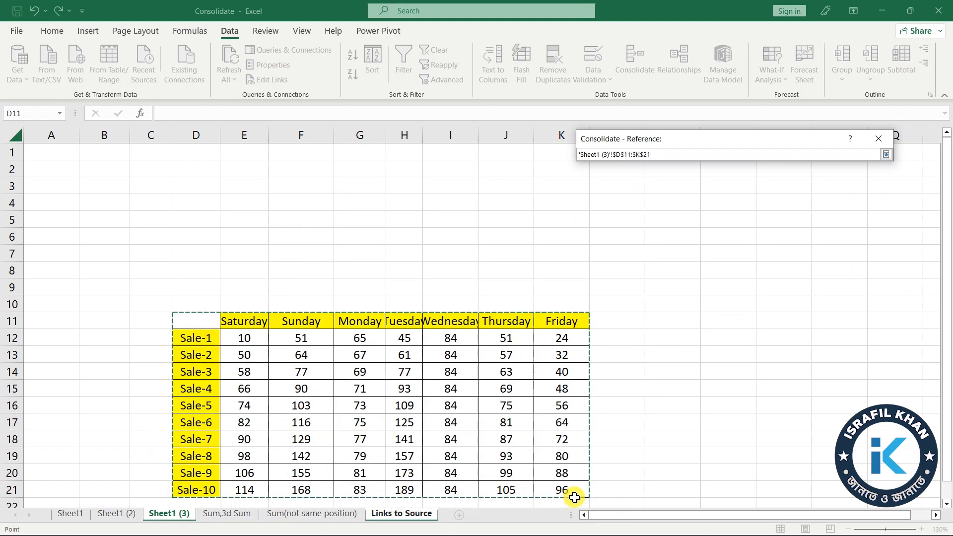
click(886, 154)
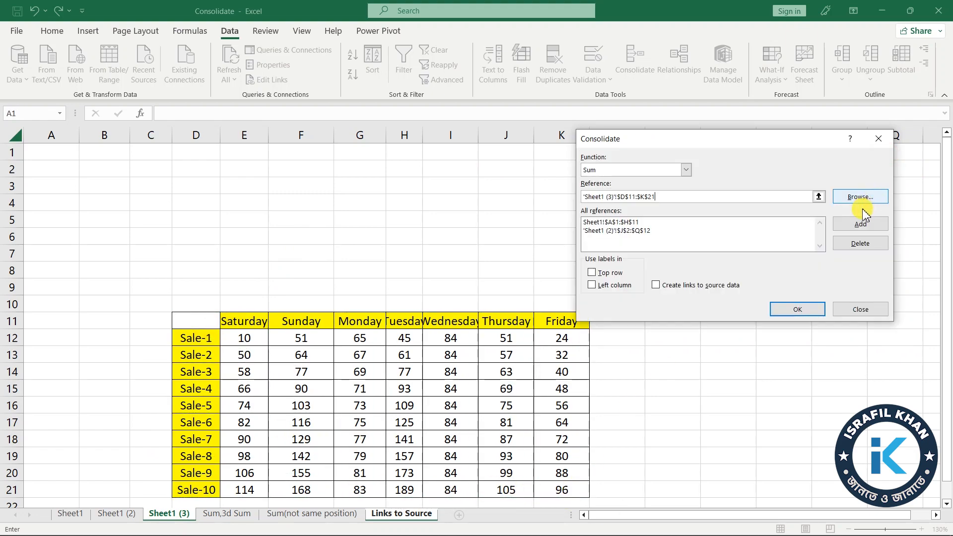
click(856, 223)
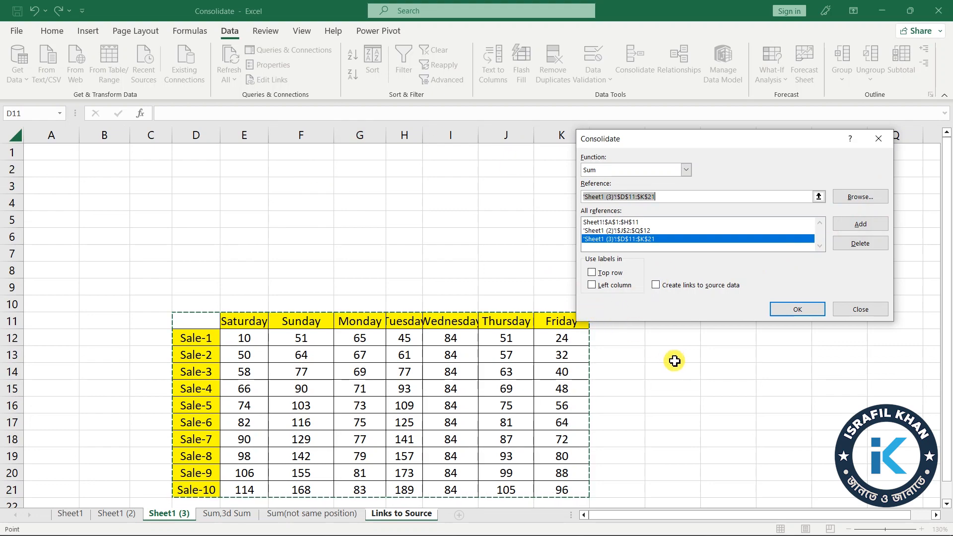
Step: Run the consolidation with top row and left column labels and links to source data, and inspect the Saturday total of Sale-1
click(592, 274)
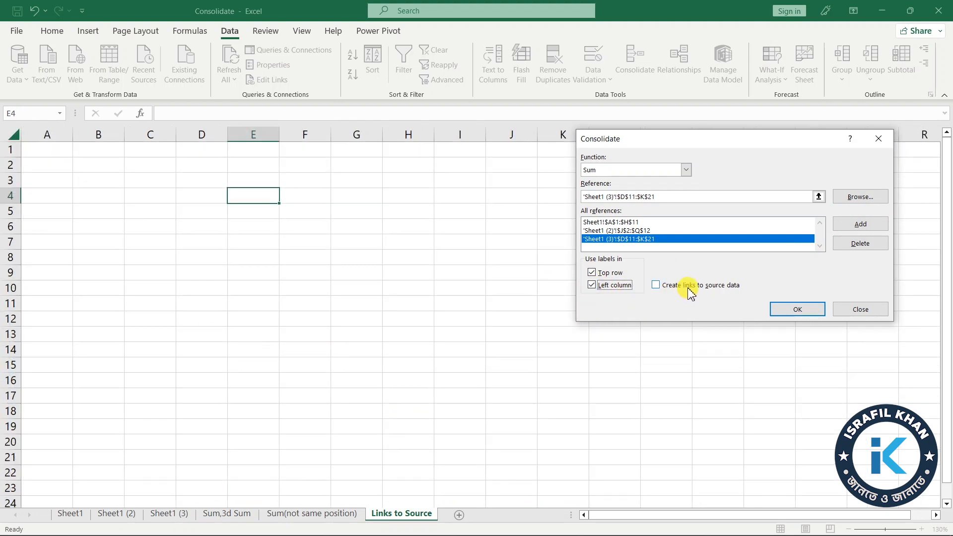
click(655, 286)
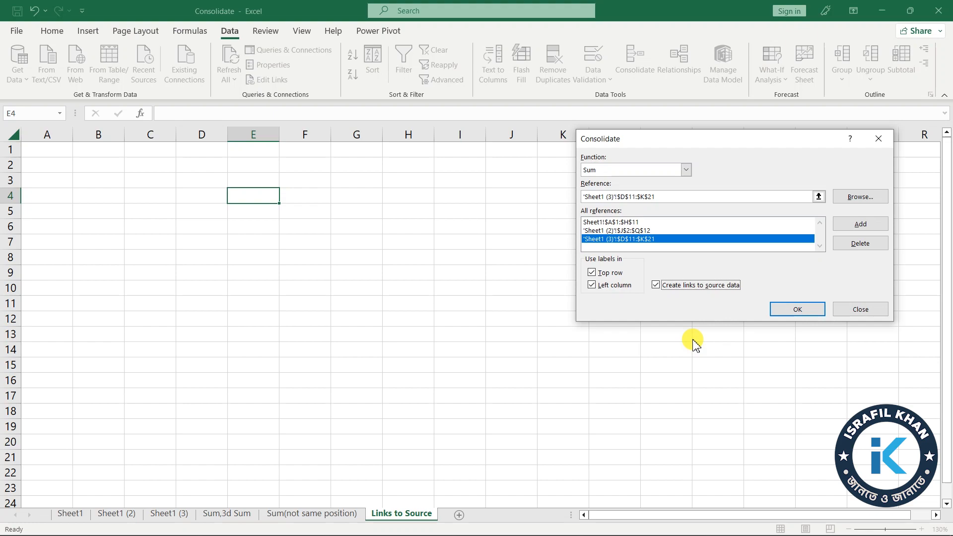
click(789, 311)
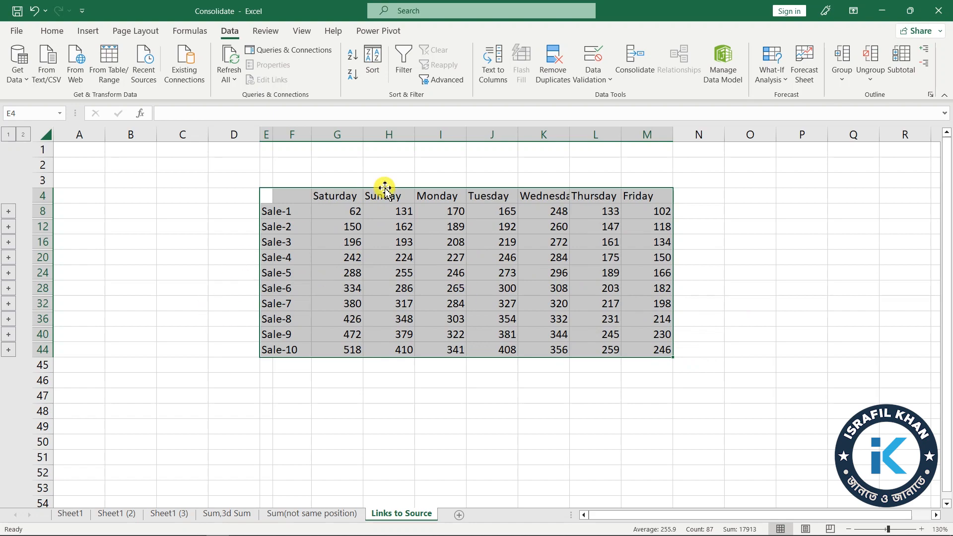
click(323, 209)
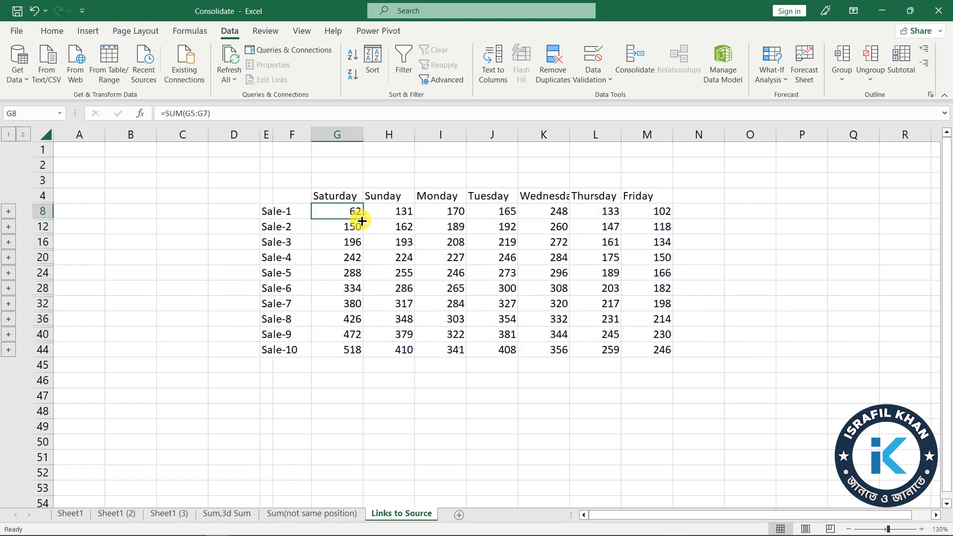
Step: Change the Saturday value of Sale-1 on Sheet1 to 30
click(74, 521)
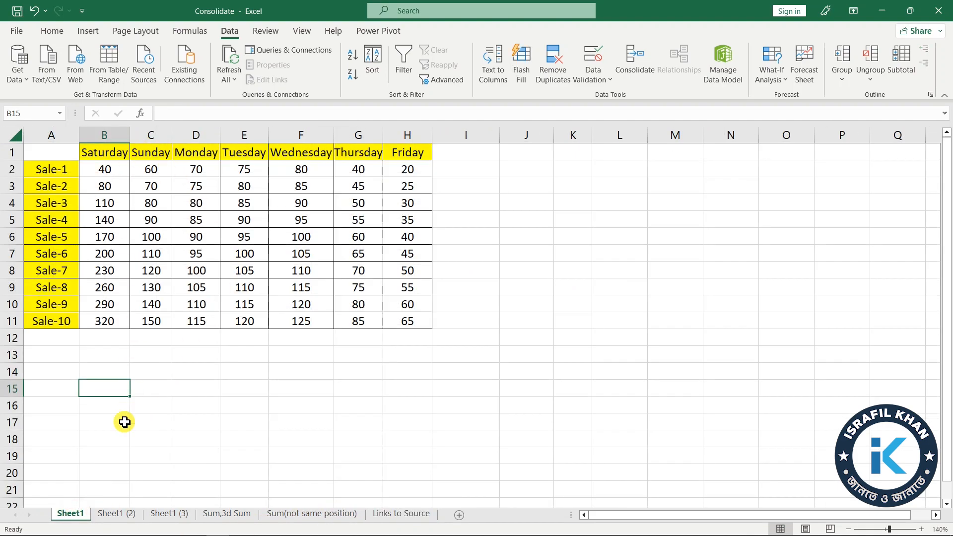
click(104, 171)
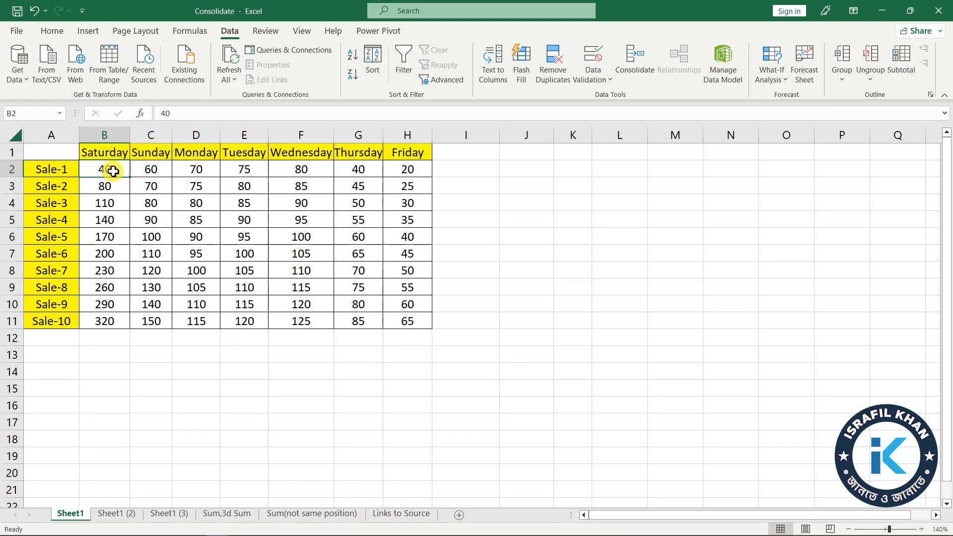
text(30)
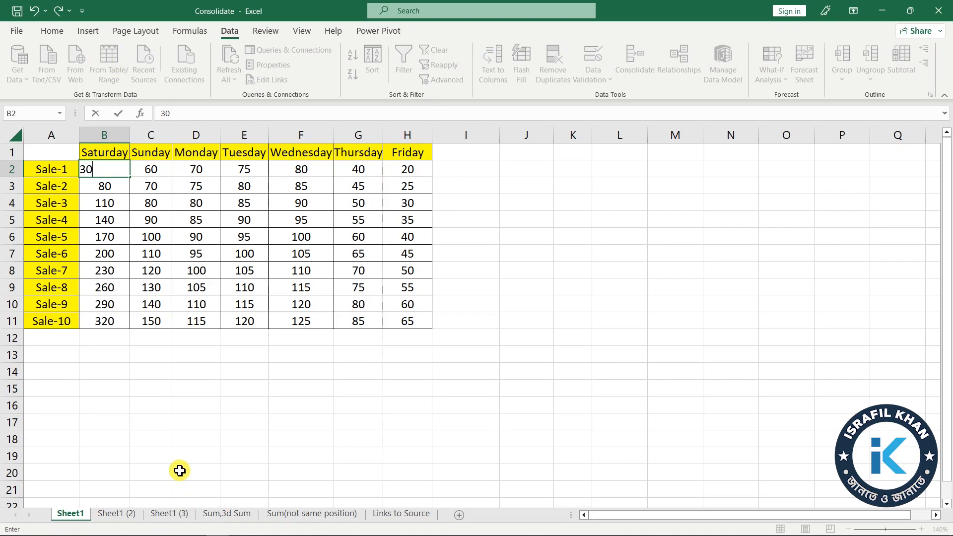
Step: Compare the Saturday value of Sale-1 on the source sheets with the linked, unlinked and 3D SUM summary sheets
click(116, 513)
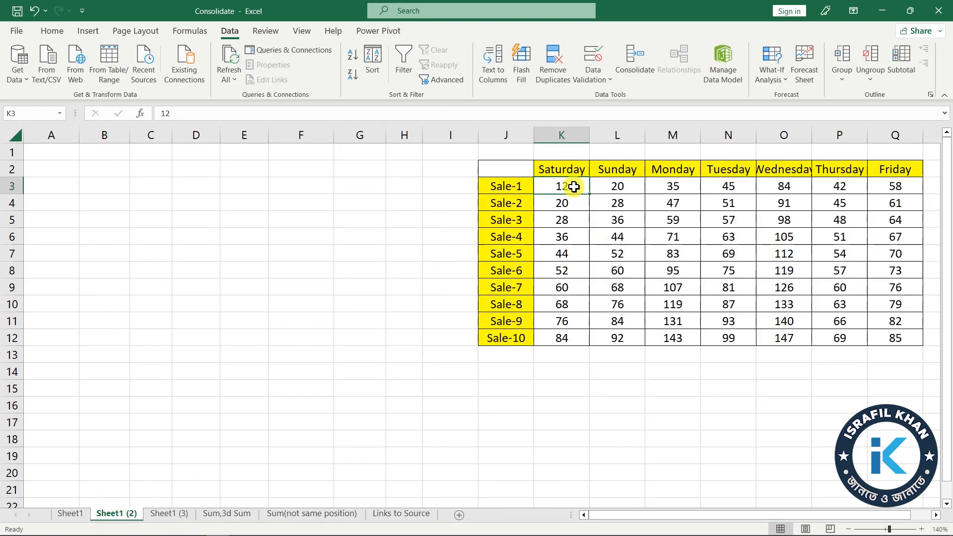
click(178, 513)
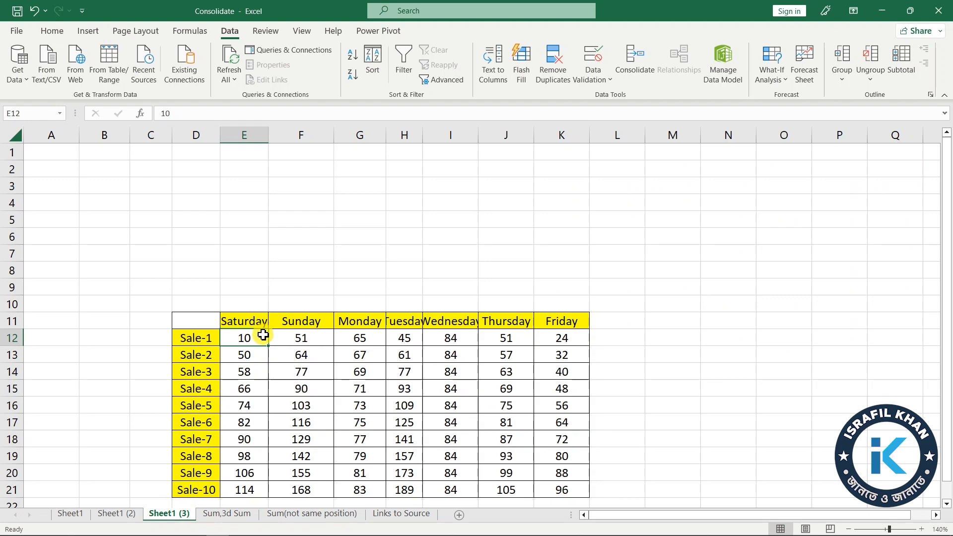
click(400, 513)
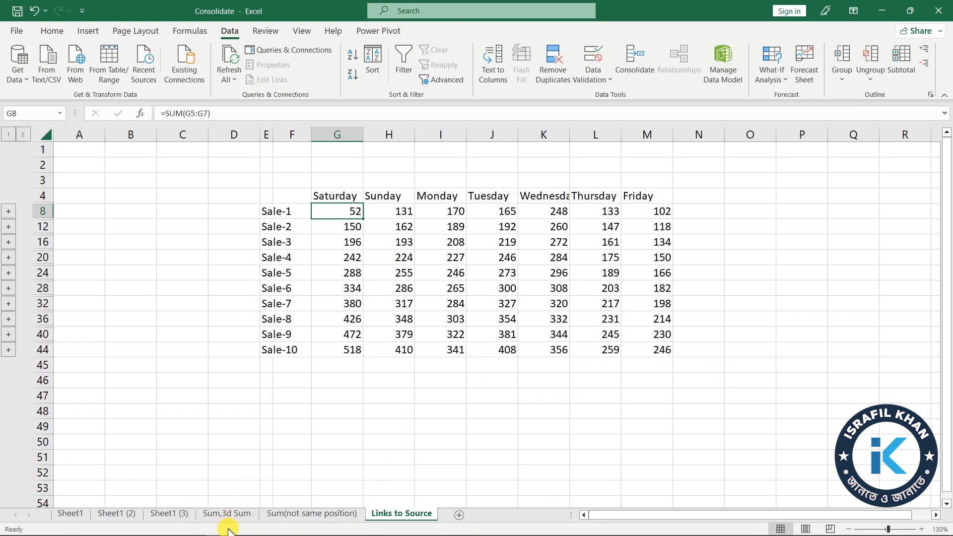
click(318, 513)
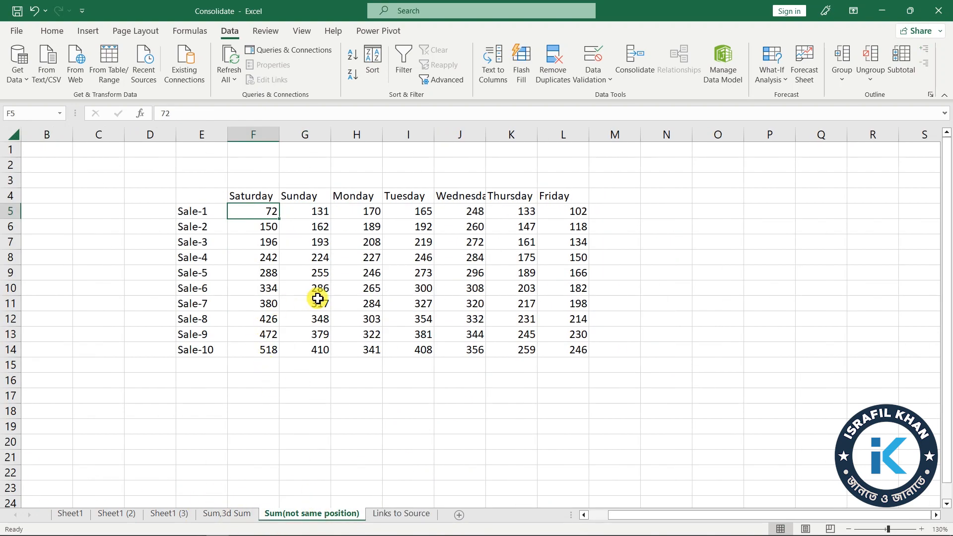
click(229, 515)
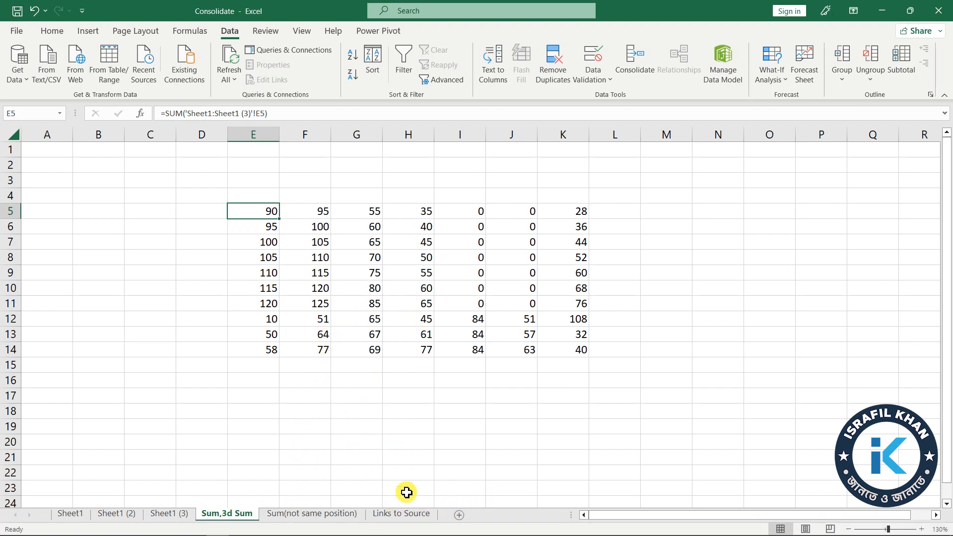
click(423, 514)
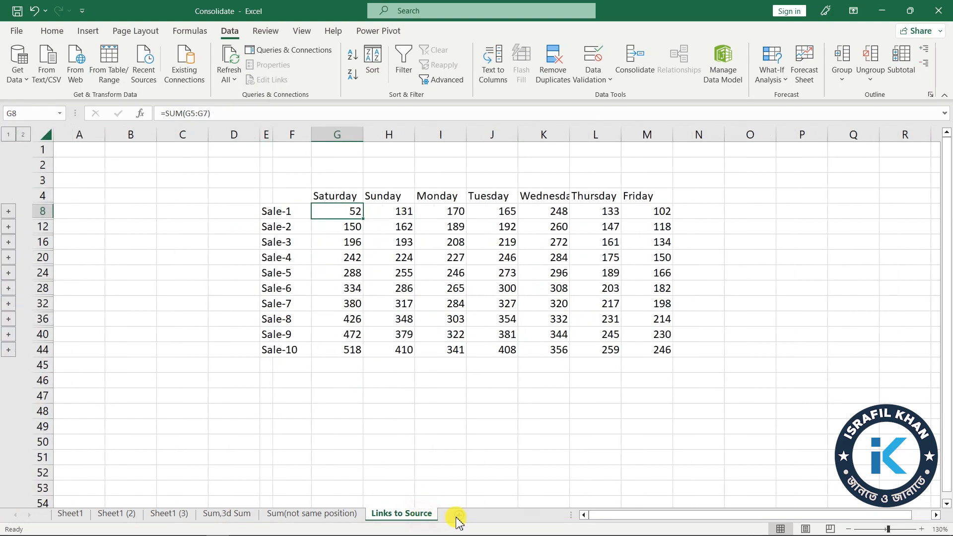
Step: Insert a new worksheet and set up a consolidation at cell D4 with the Average function
click(457, 514)
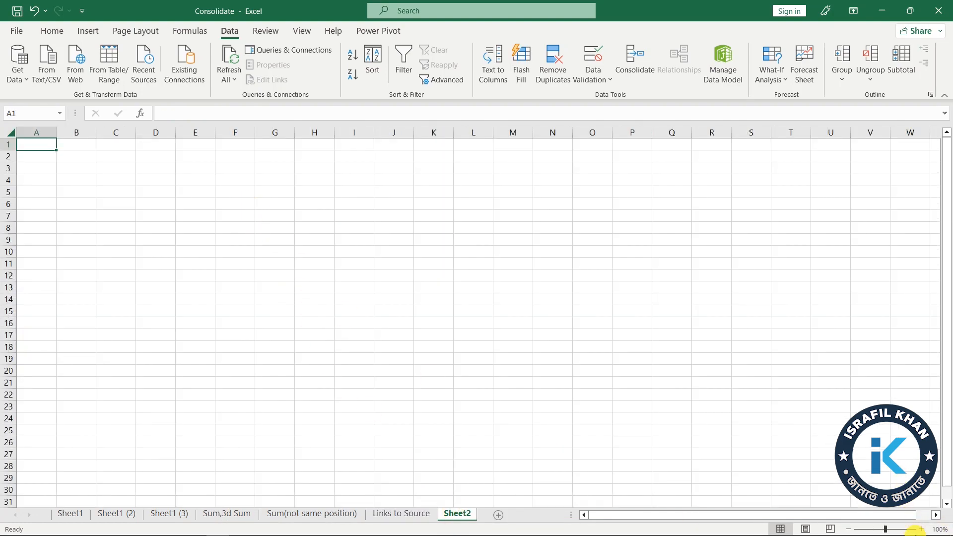
click(922, 529)
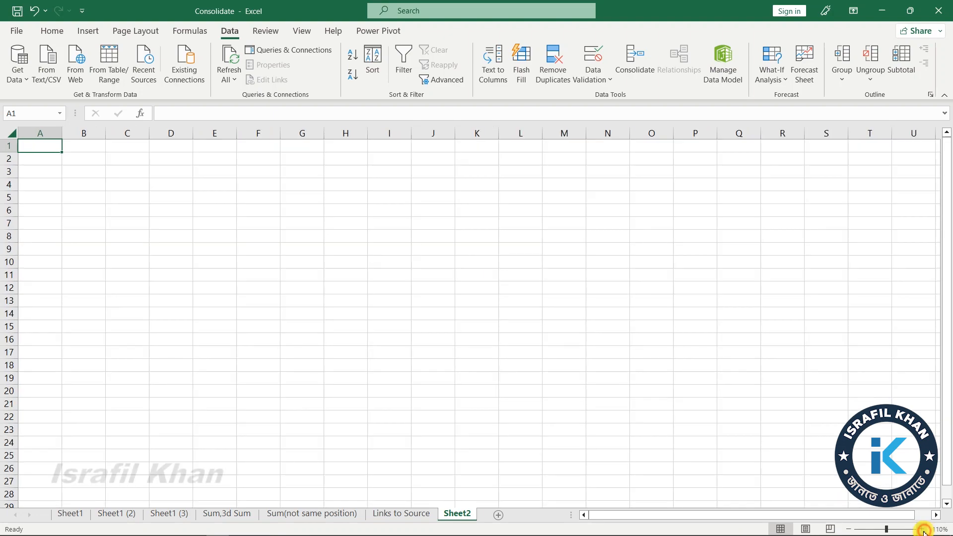
click(921, 529)
click(922, 529)
click(215, 193)
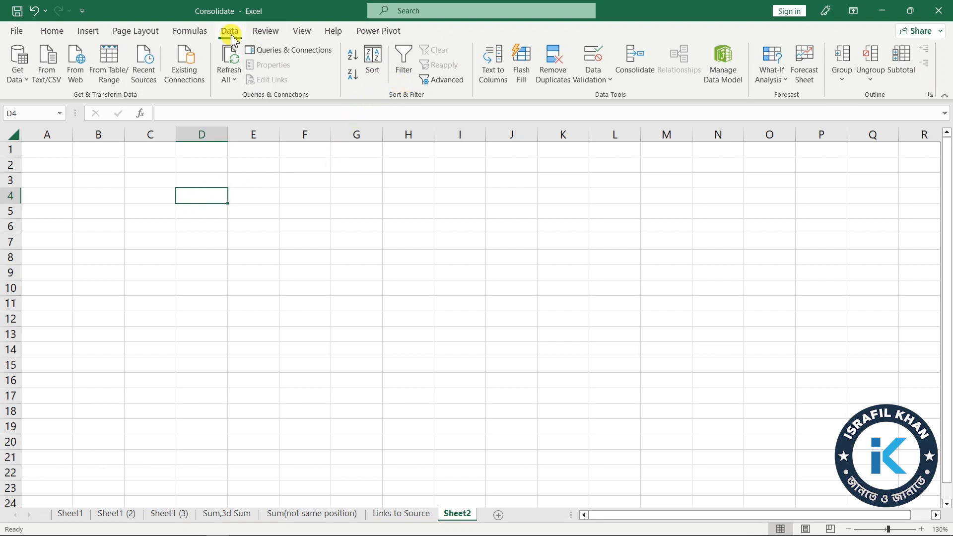
click(633, 59)
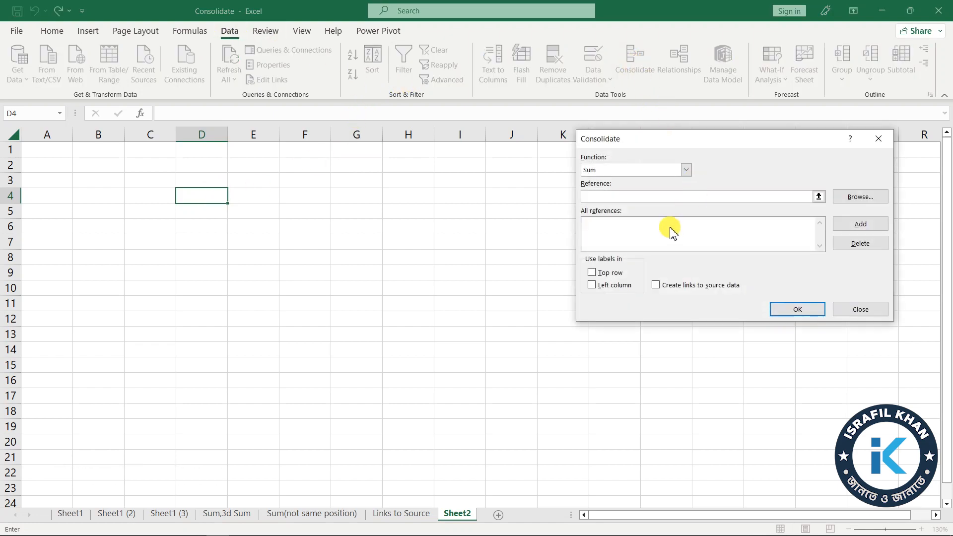
click(685, 170)
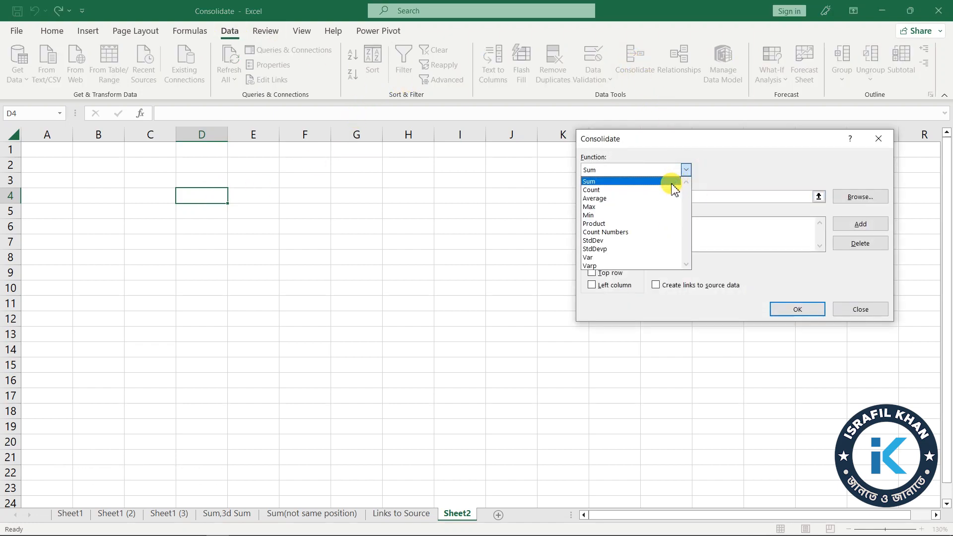
click(648, 200)
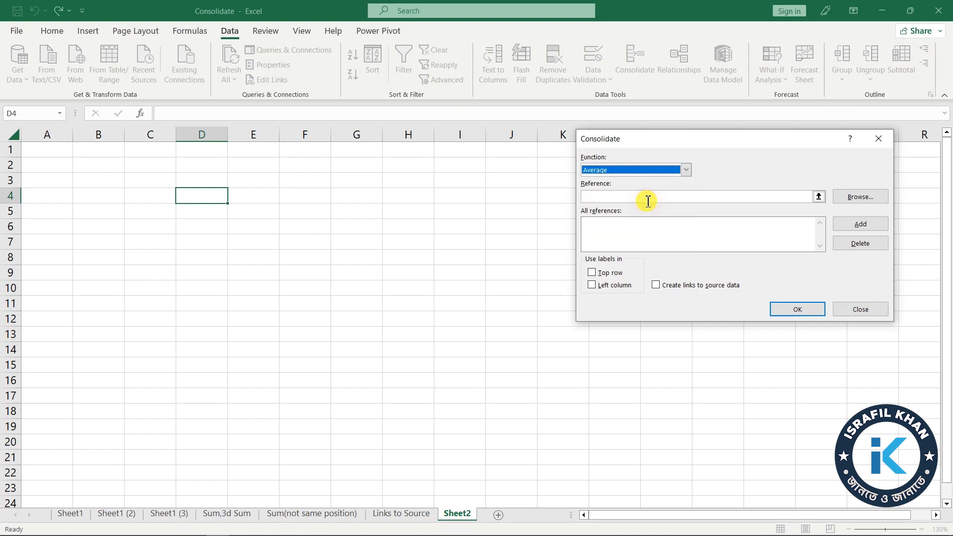
Step: Add the labelled table Sheet1!$A$1:$H$11 as the first reference of the Average consolidation
click(818, 197)
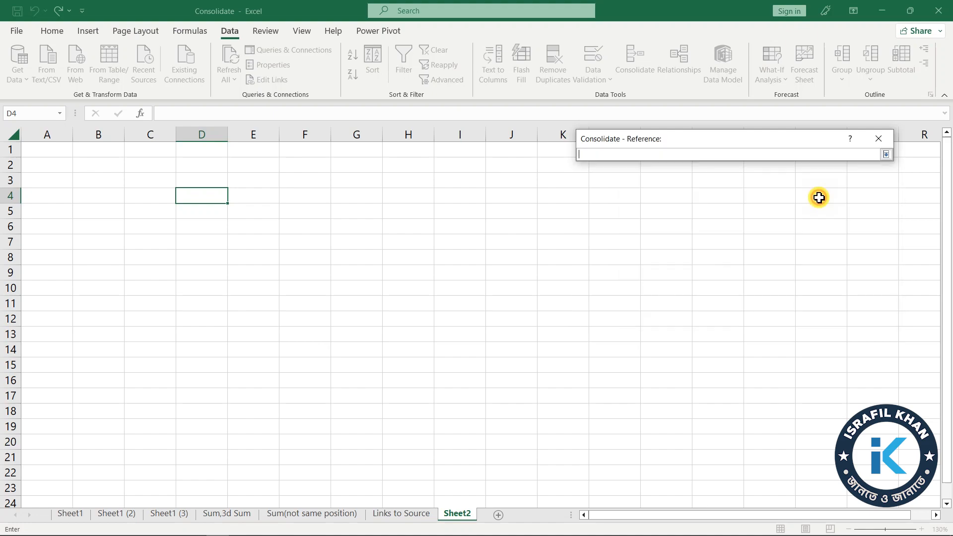
click(70, 513)
drag(51, 159, 399, 317)
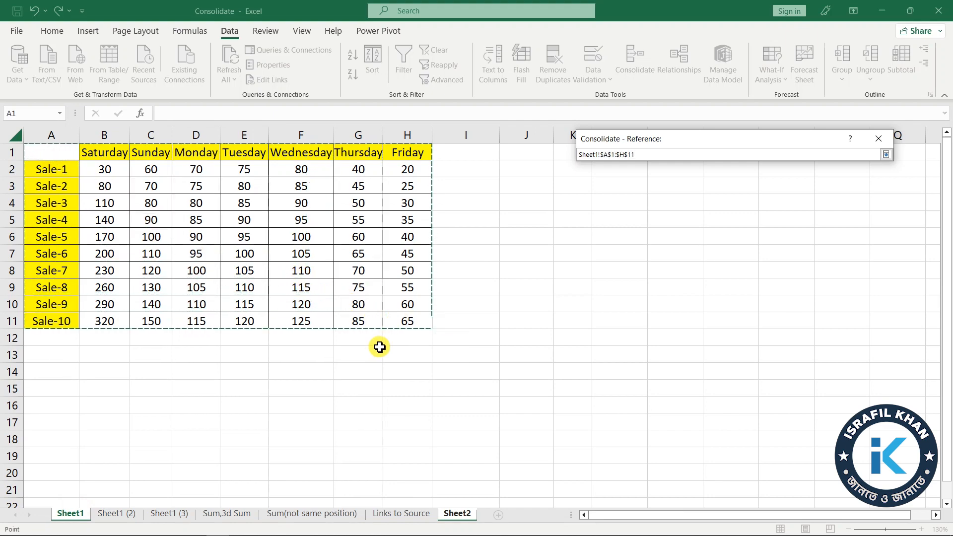
click(885, 154)
click(859, 227)
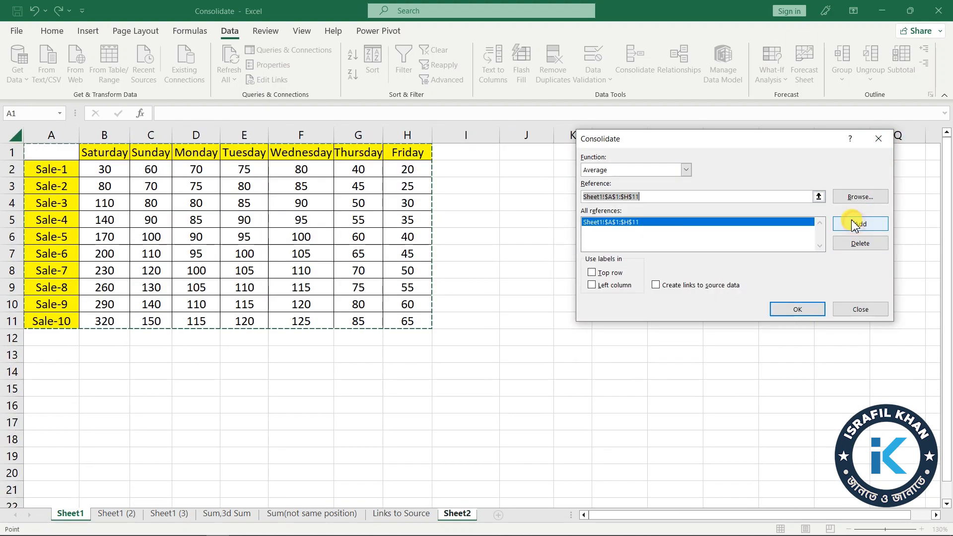
Step: Add the labelled table 'Sheet1 (2)'!$J$2:$Q$12 as the second reference of the Average consolidation
click(818, 196)
click(127, 517)
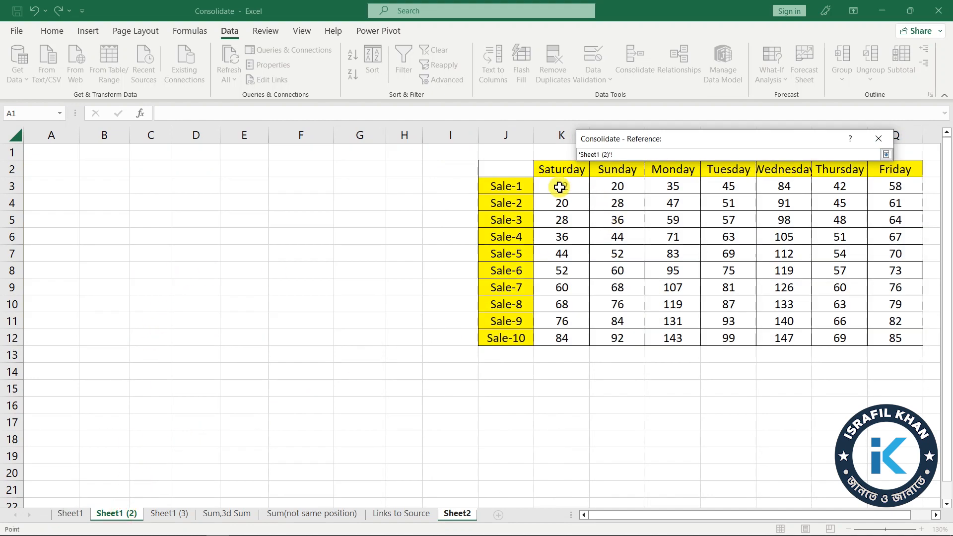
drag(511, 169, 907, 340)
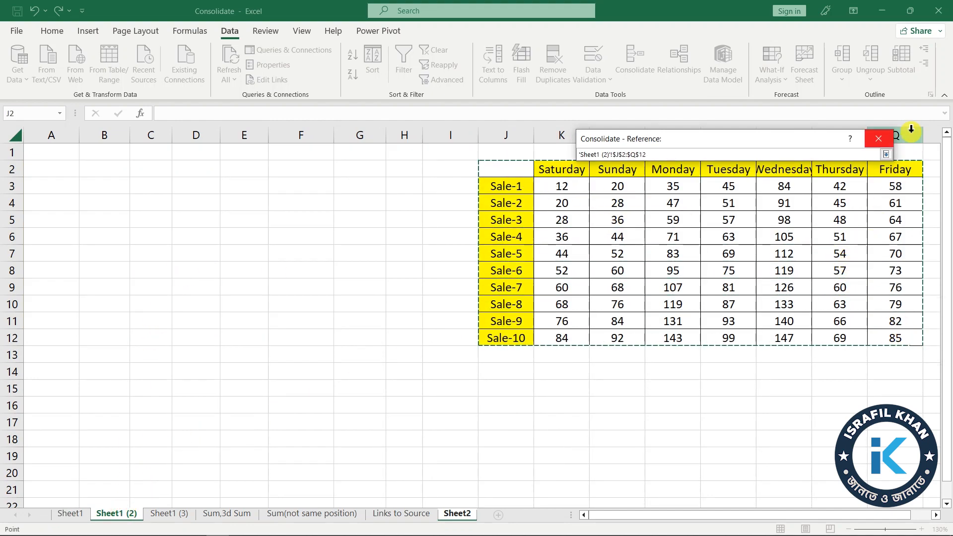
click(885, 154)
click(860, 223)
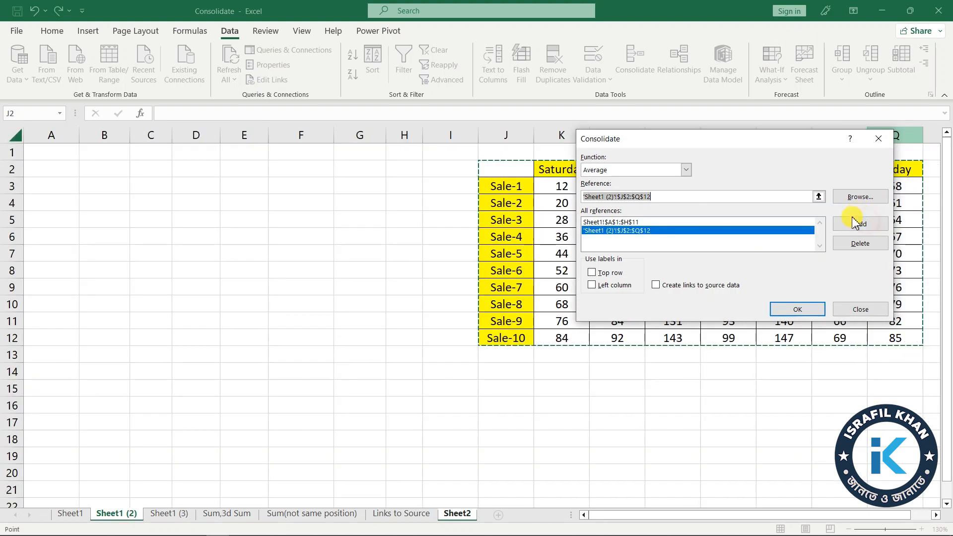
Step: Add the labelled table 'Sheet1 (3)'!$D$11:$K$21 as the third reference of the Average consolidation
click(818, 196)
click(169, 513)
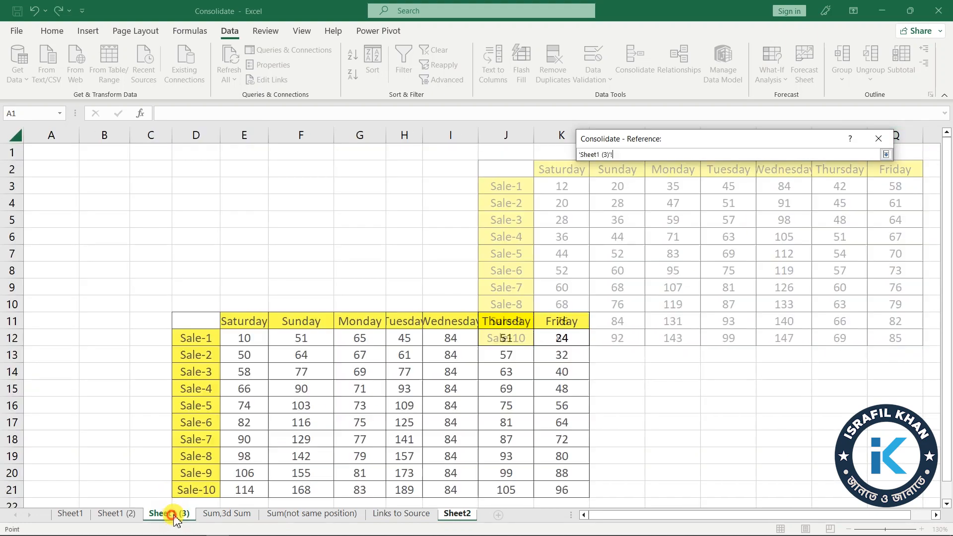
drag(206, 321, 561, 489)
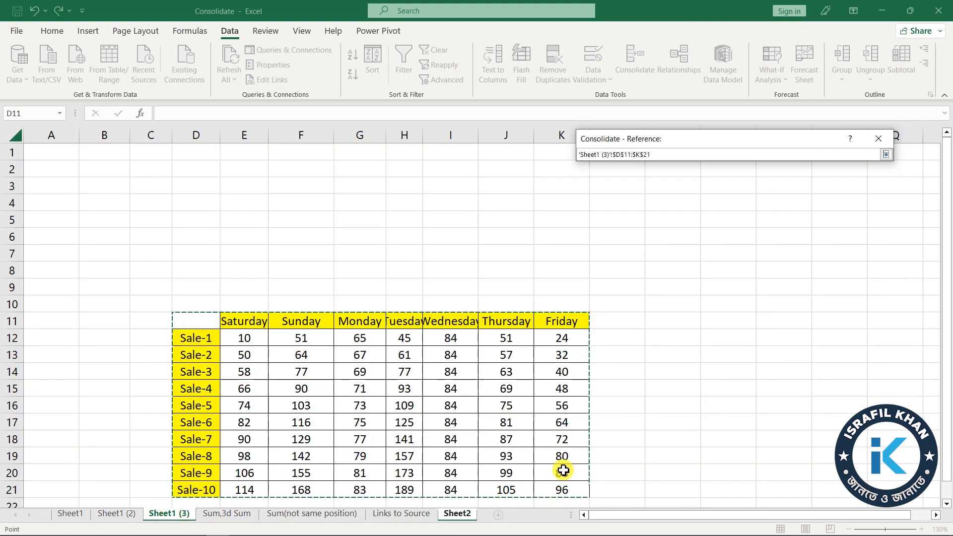
click(887, 155)
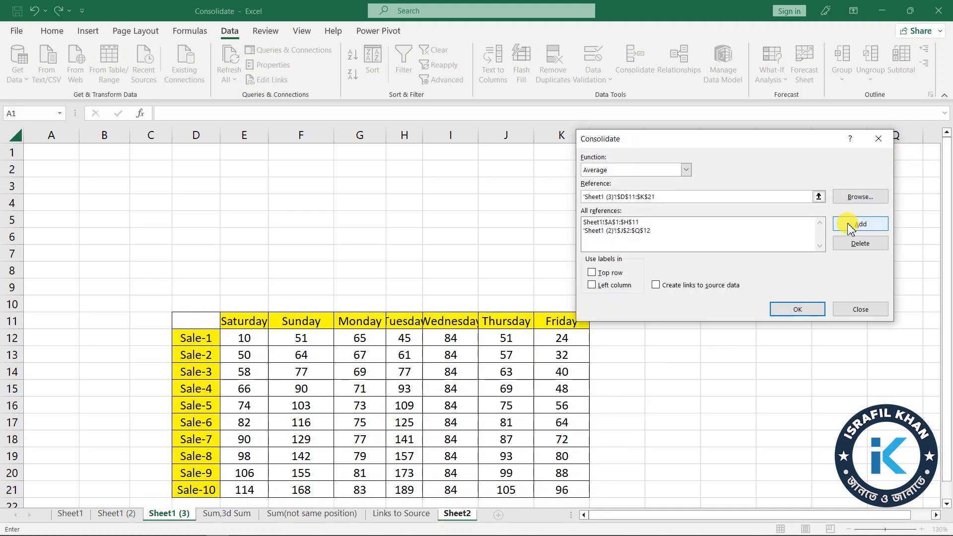
click(854, 223)
Step: Run the Average consolidation with top row and left column labels and links to source data
click(592, 272)
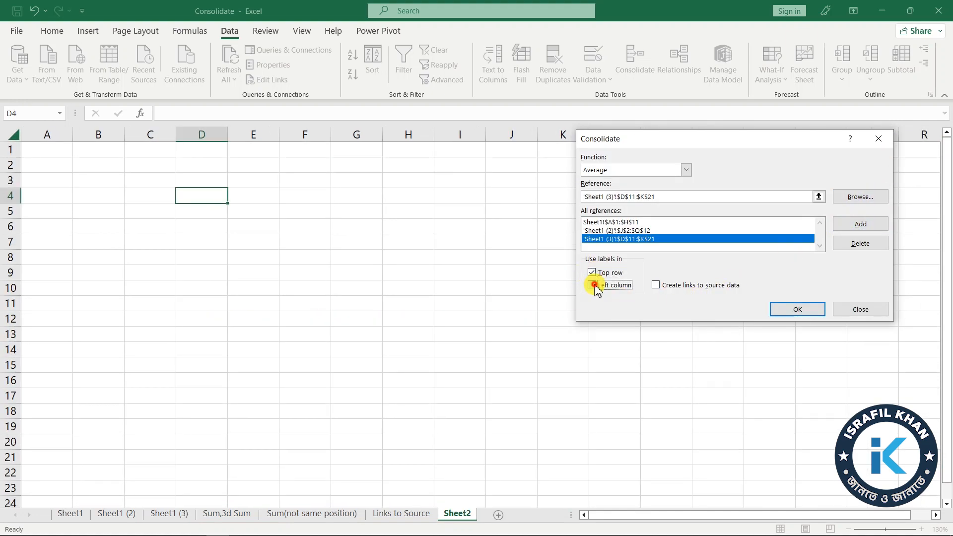
click(592, 285)
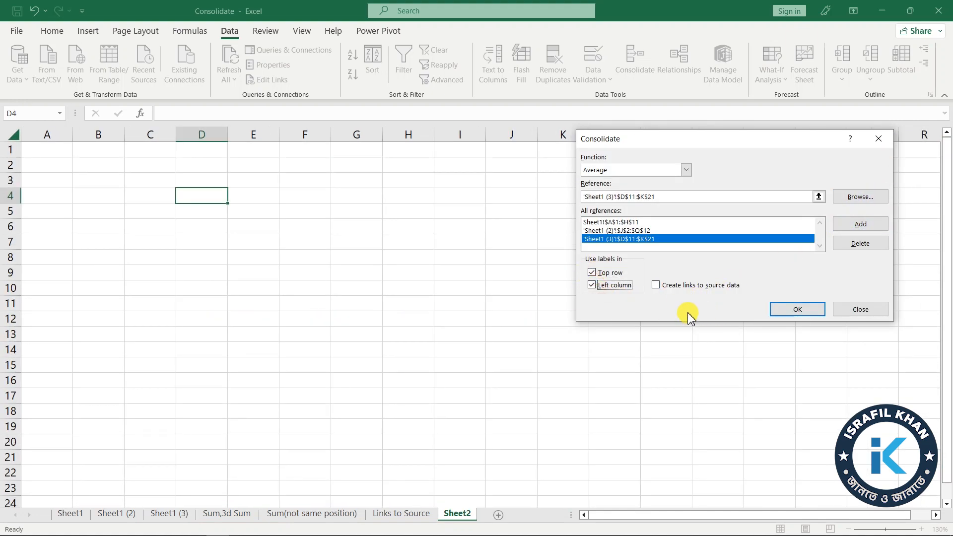
click(656, 285)
click(797, 309)
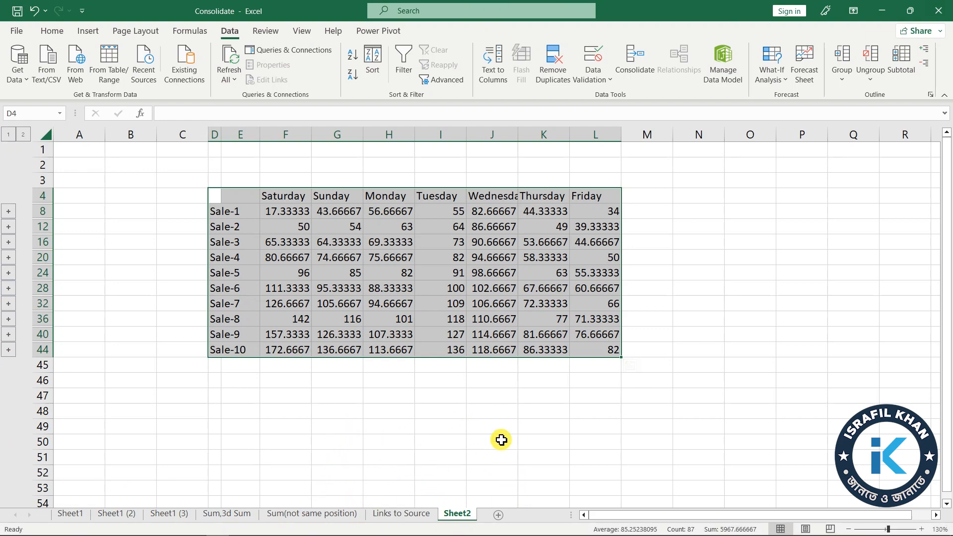
Step: Start an AVERAGE formula in cell O8 of Sheet2 with Sheet1!B2 as its first argument
click(744, 210)
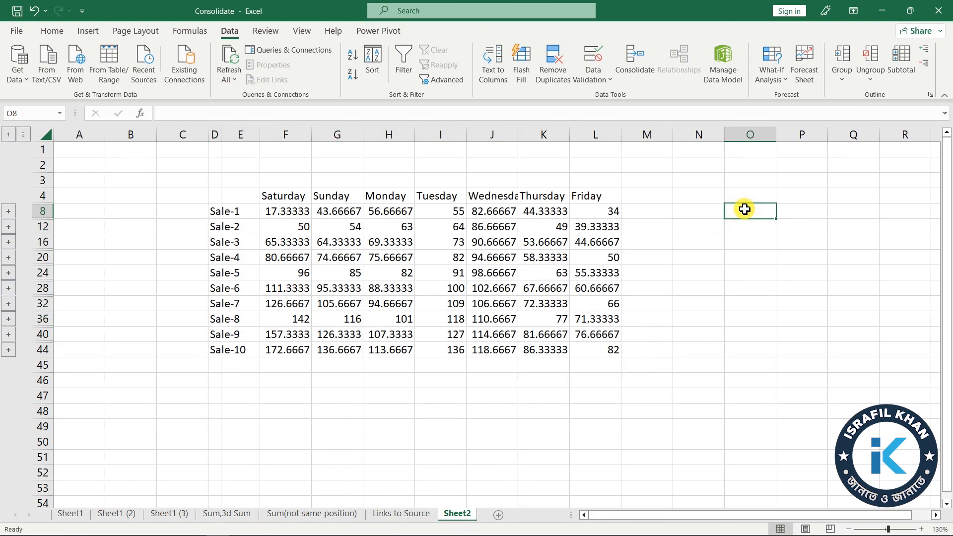
text(=av)
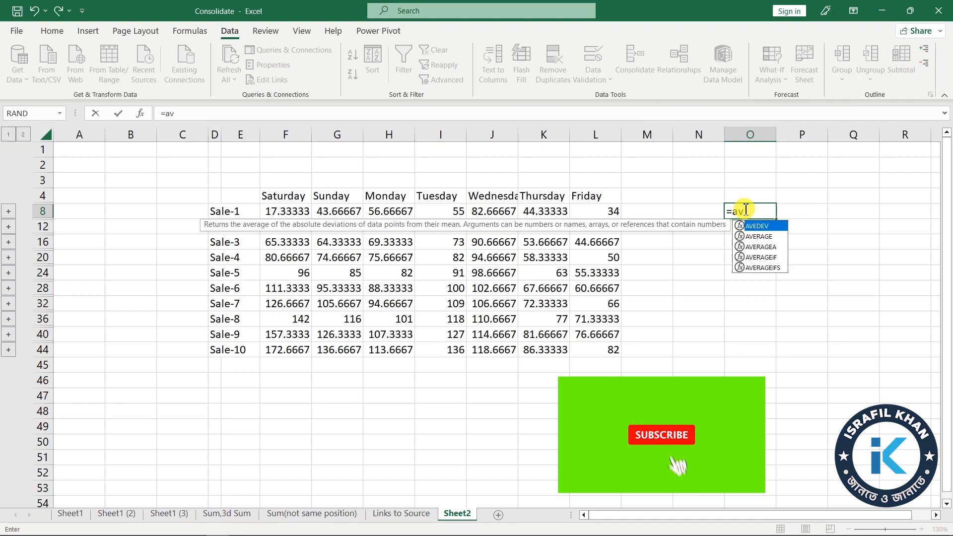
click(761, 237)
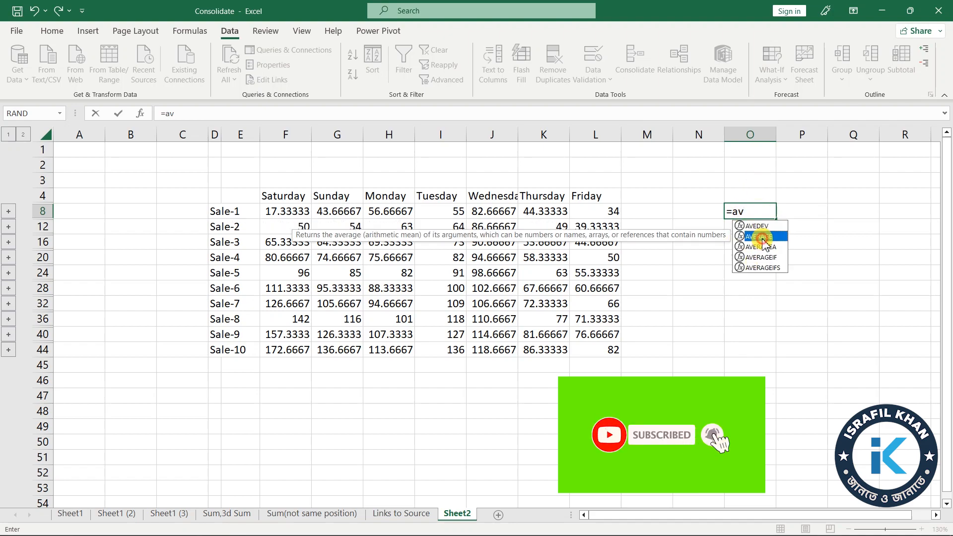
double_click(762, 237)
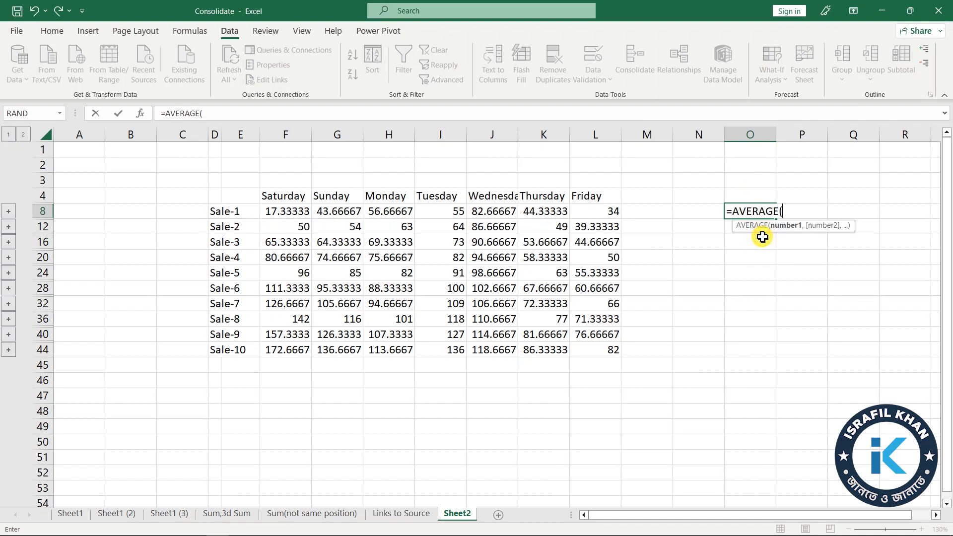
click(72, 514)
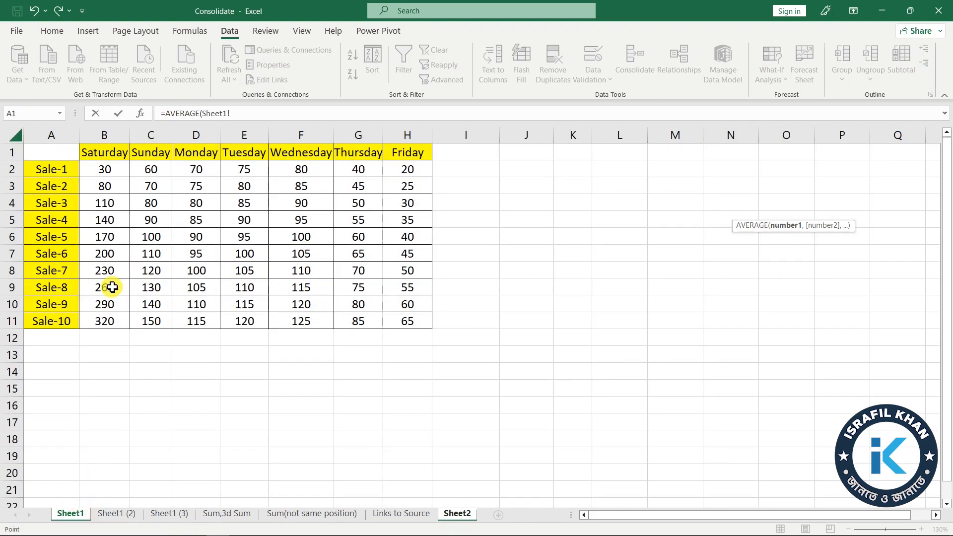
click(99, 170)
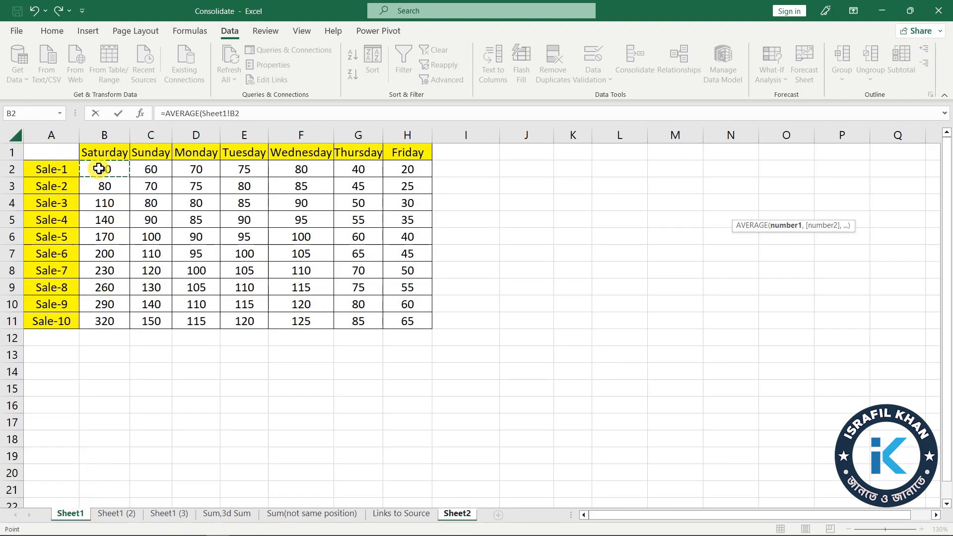
text(,)
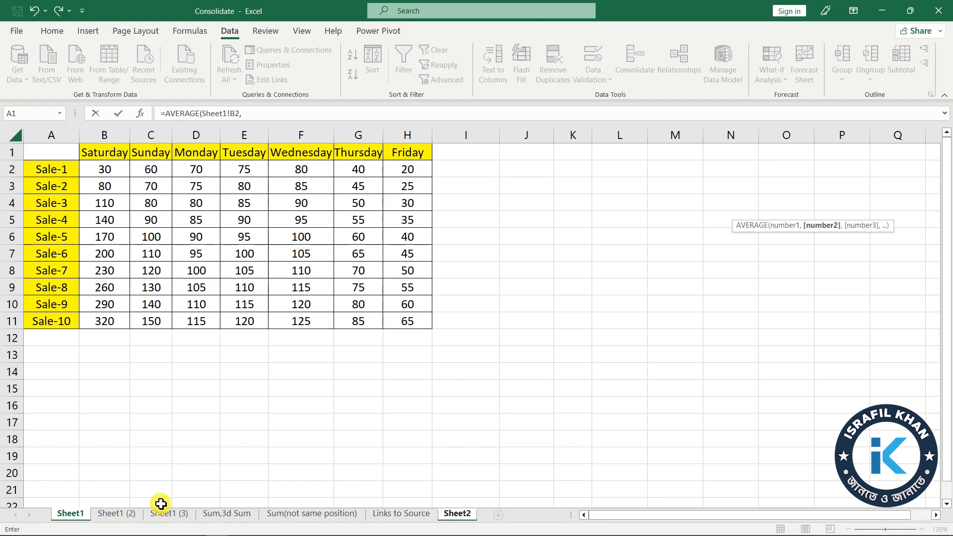
Step: Complete the AVERAGE formula with 'Sheet1 (2)'!K3 and 'Sheet1 (3)'!E12, then check it against the consolidated Saturday average of Sale-1
click(119, 513)
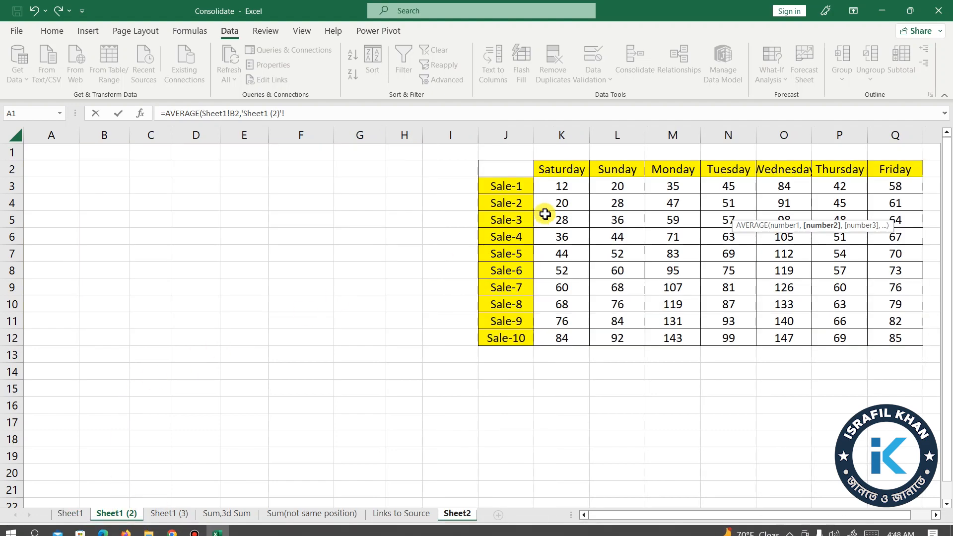
click(575, 188)
text(,)
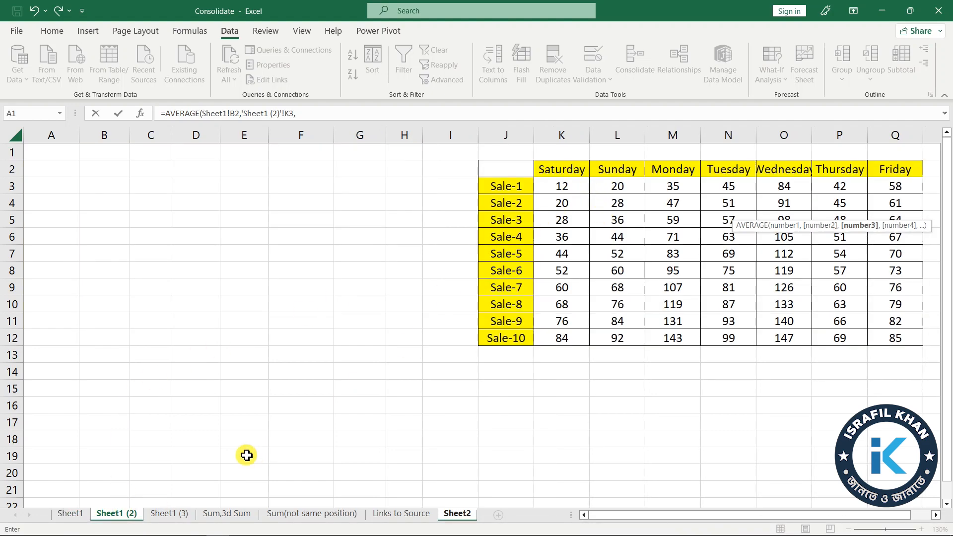
click(169, 513)
click(243, 339)
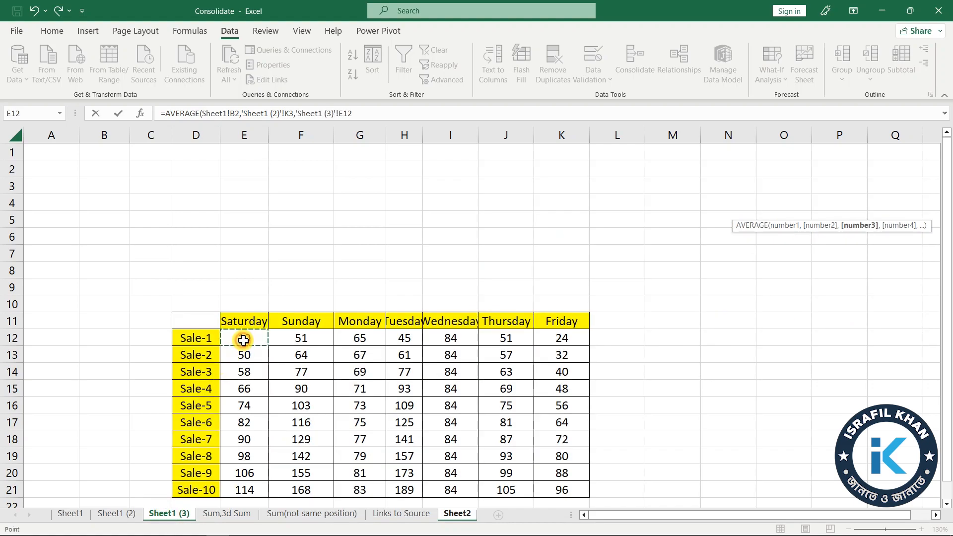
text())
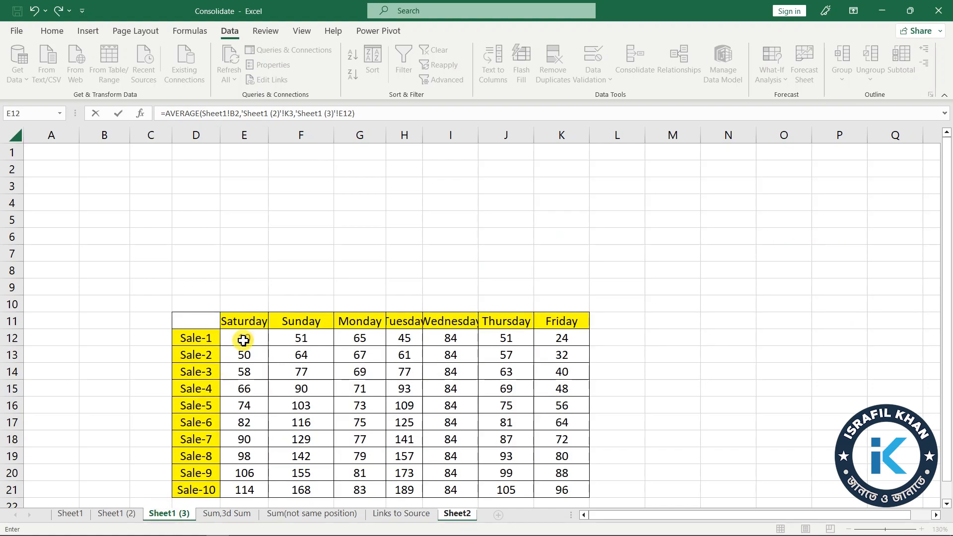
key(Return)
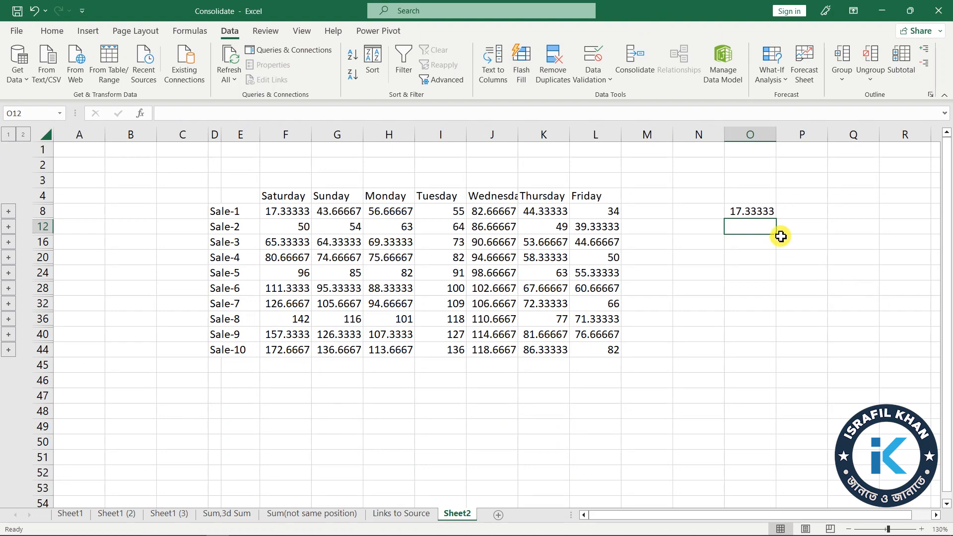
click(756, 212)
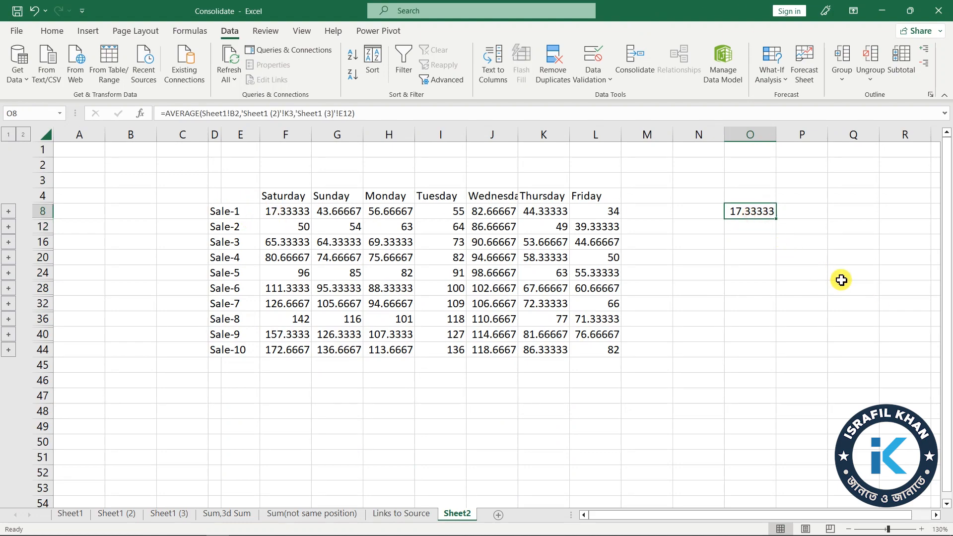